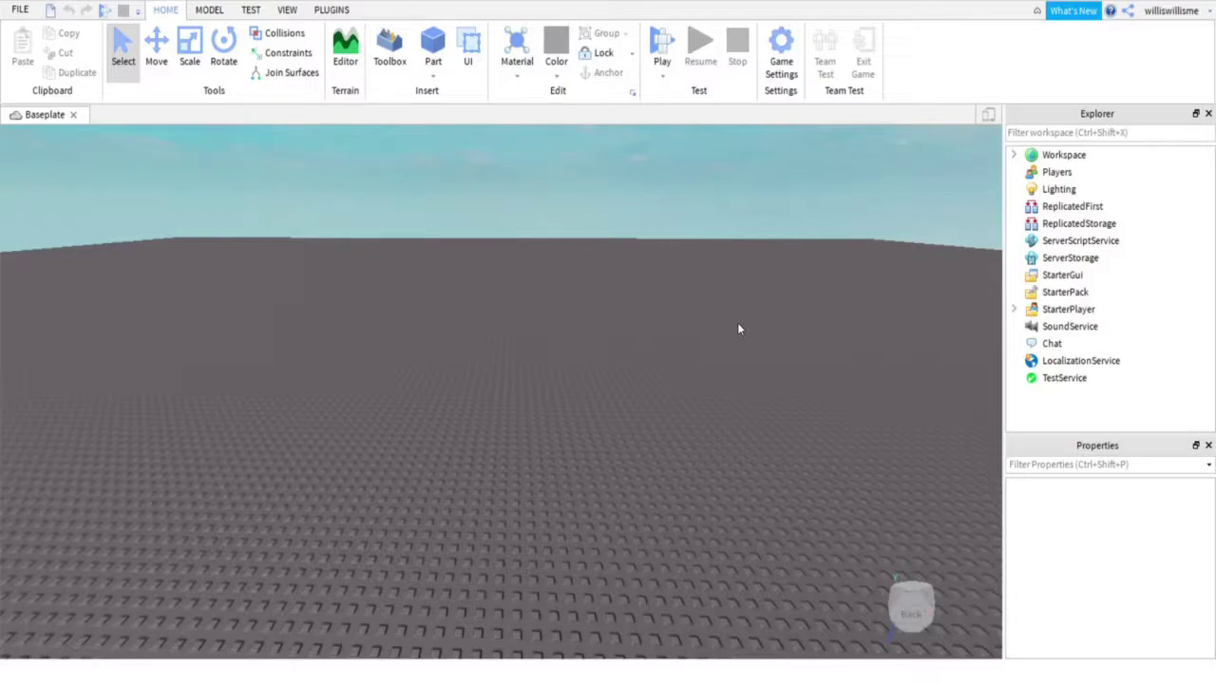
Insert a block Part on the baseplate and add a BillboardGui inside it.
{"action": "key", "text": "q"}
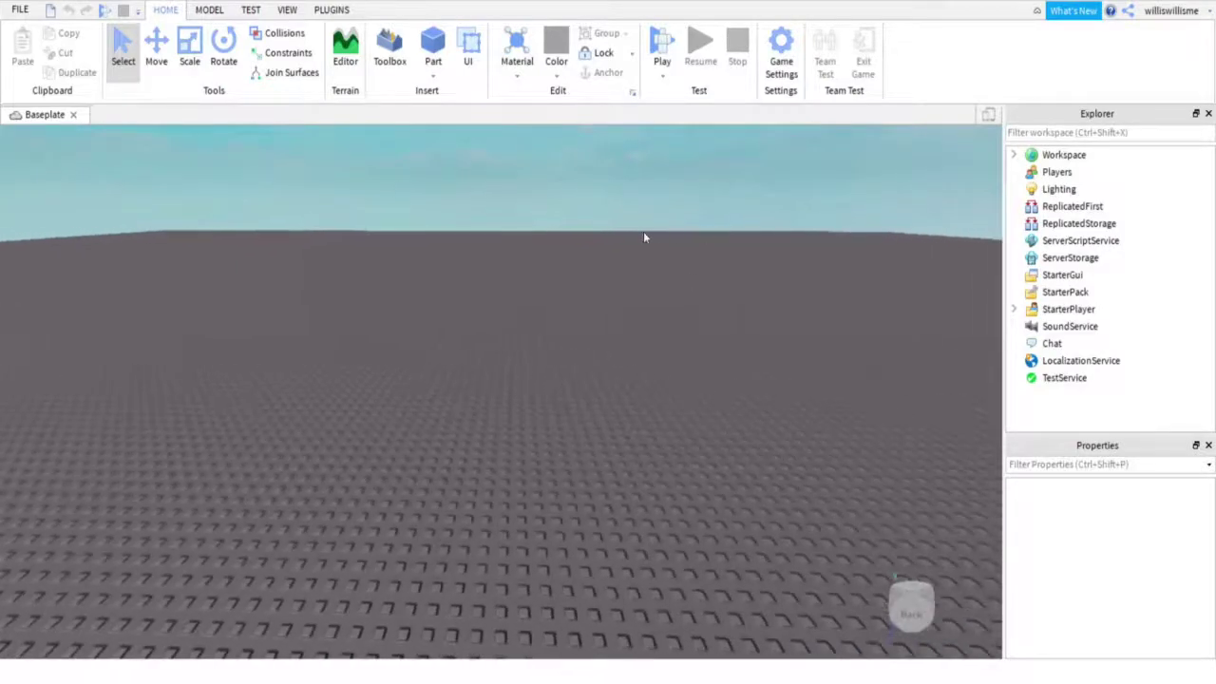
{"action": "left_click", "coordinate": [444, 48]}
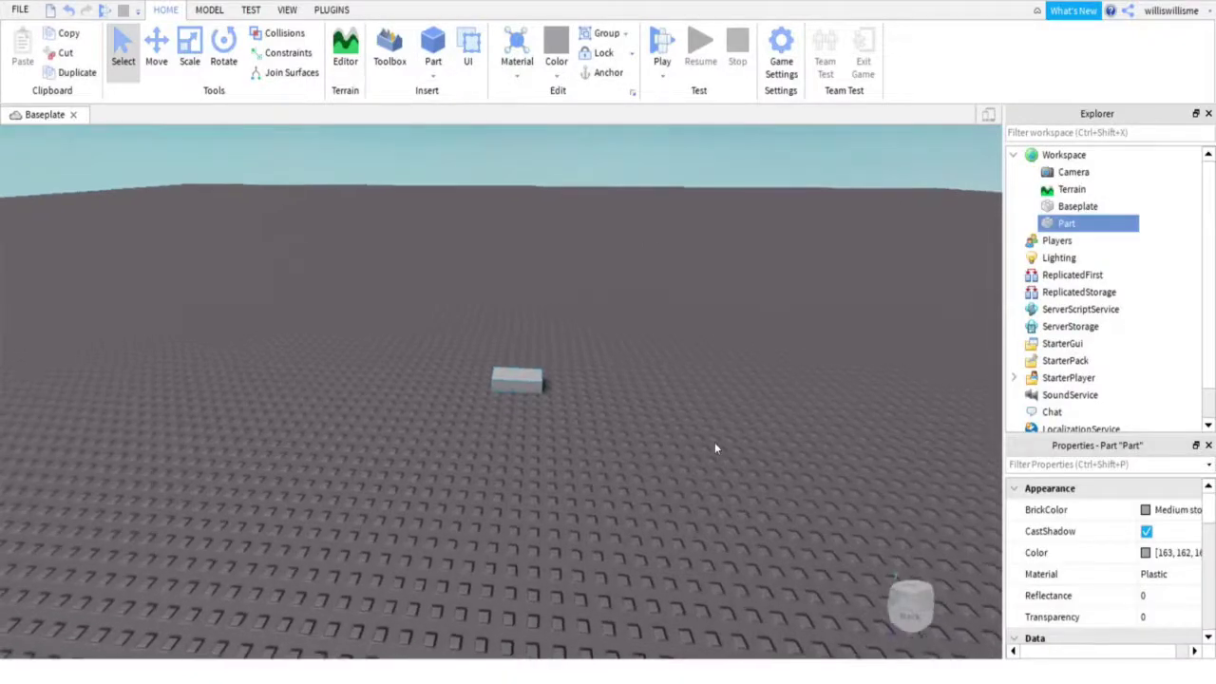
{"action": "key", "text": "f"}
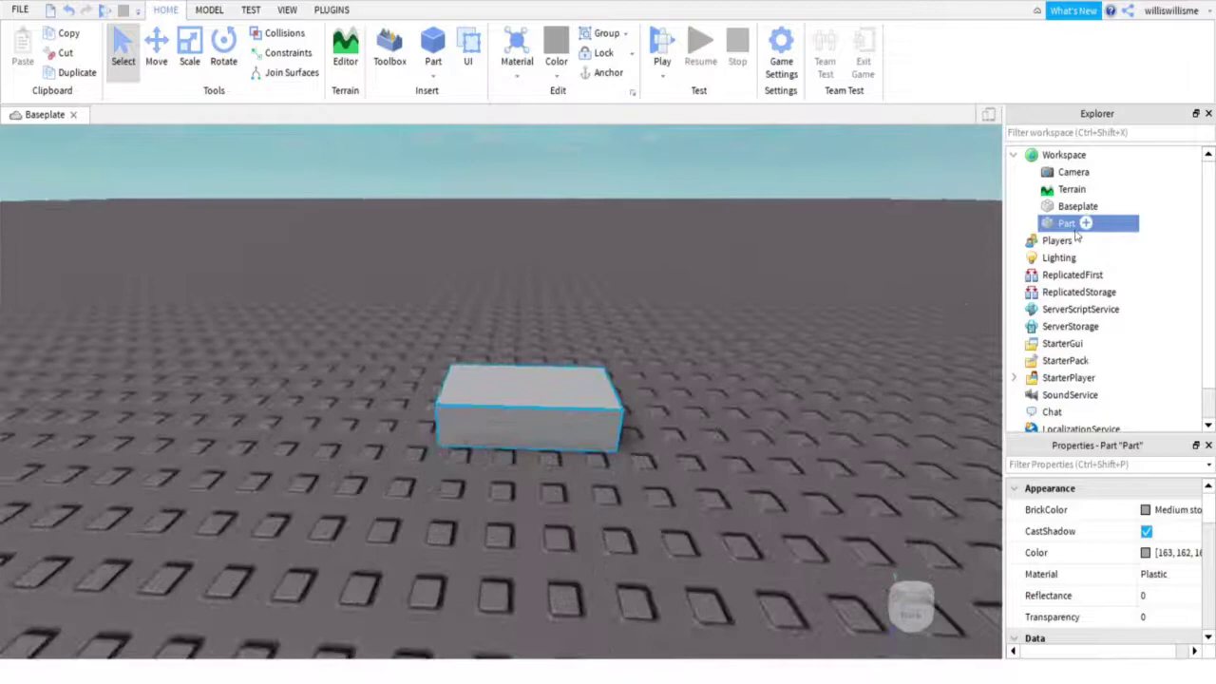
{"action": "left_click", "coordinate": [1086, 223]}
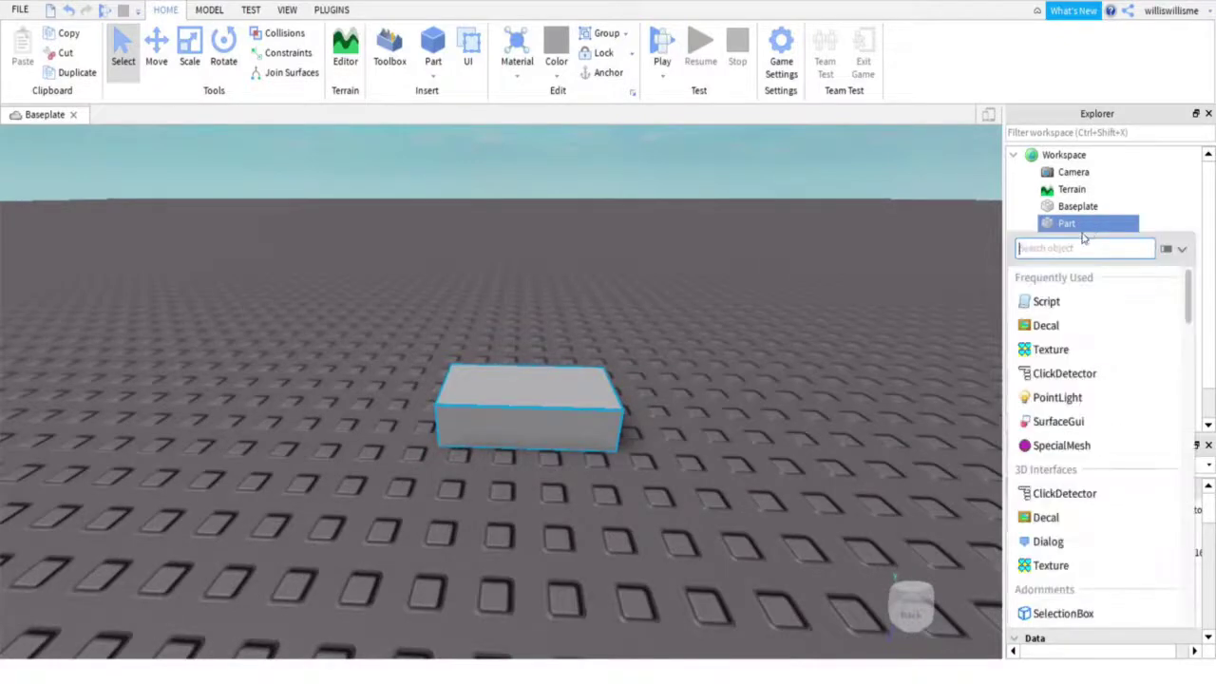
{"action": "type", "text": "bill"}
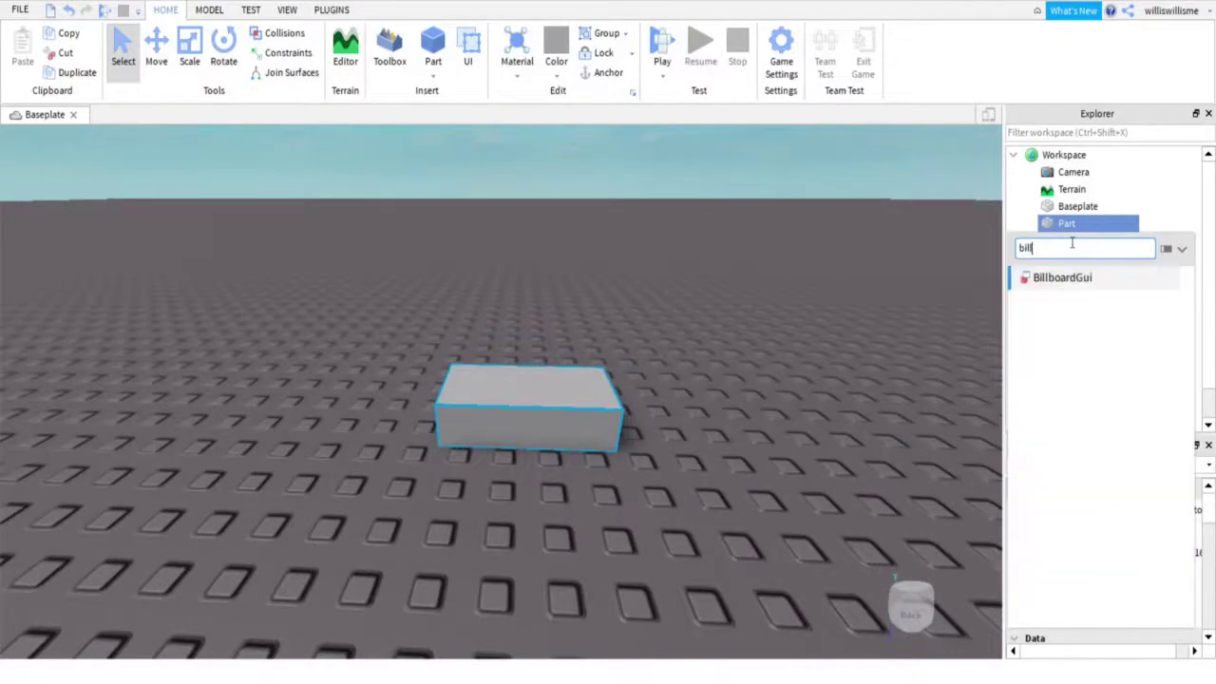
{"action": "left_click", "coordinate": [1041, 278]}
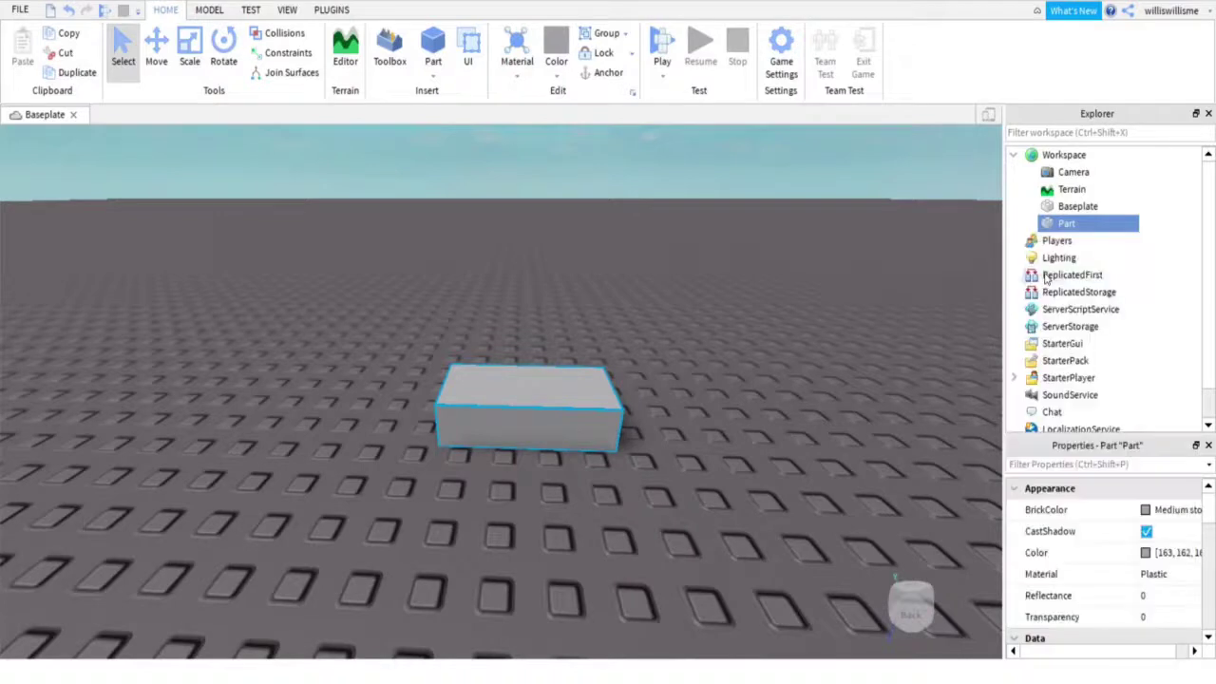
Set the BillboardGui's StudsOffset to 0, 2, 0.
{"action": "left_click", "coordinate": [1097, 241]}
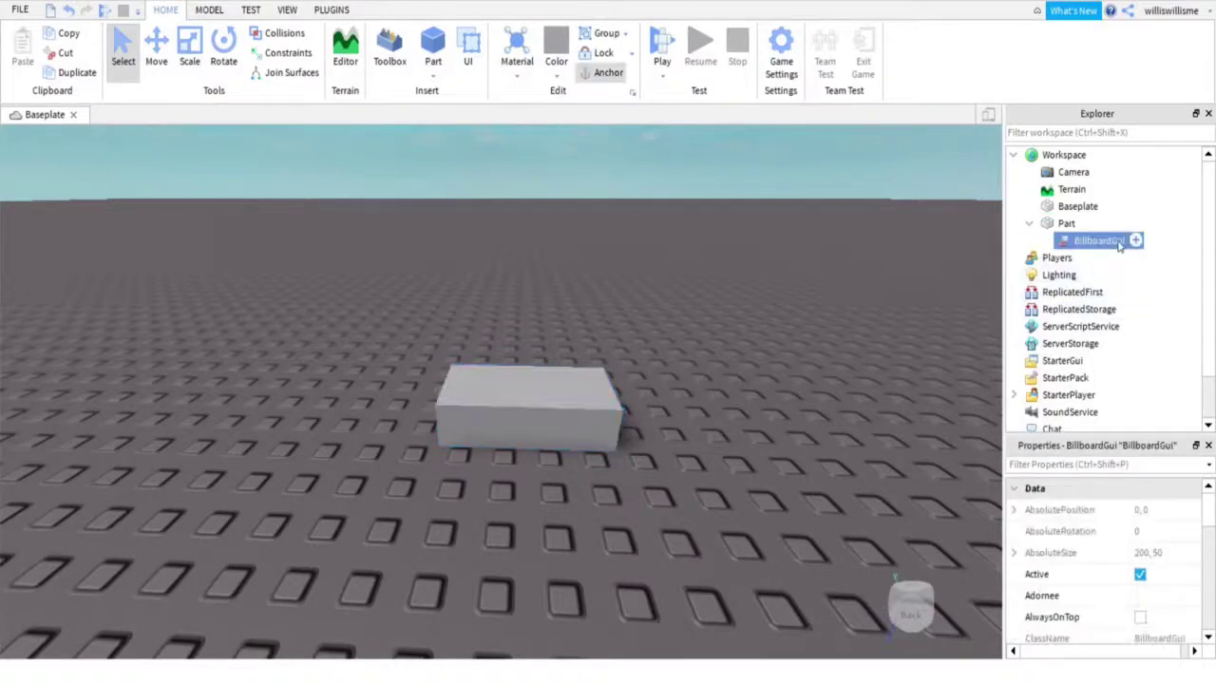
{"action": "scroll", "coordinate": [1129, 622], "scroll_direction": "down", "scroll_amount": 3}
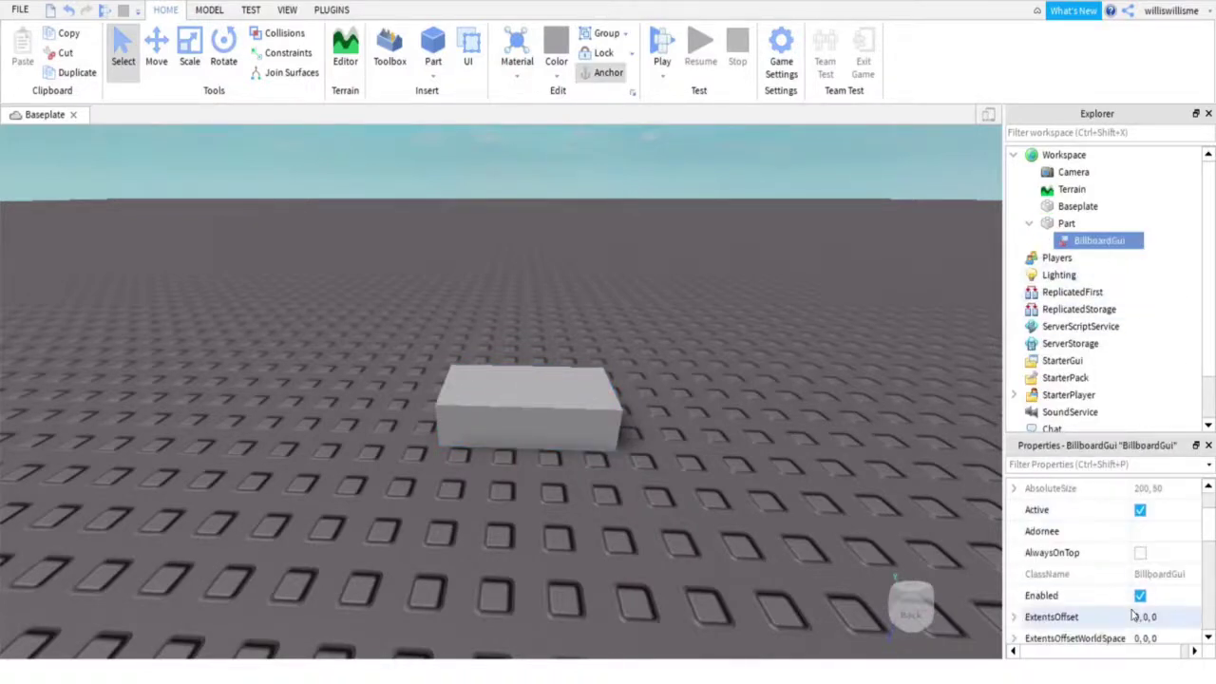
{"action": "scroll", "coordinate": [1145, 580], "scroll_direction": "down", "scroll_amount": 2}
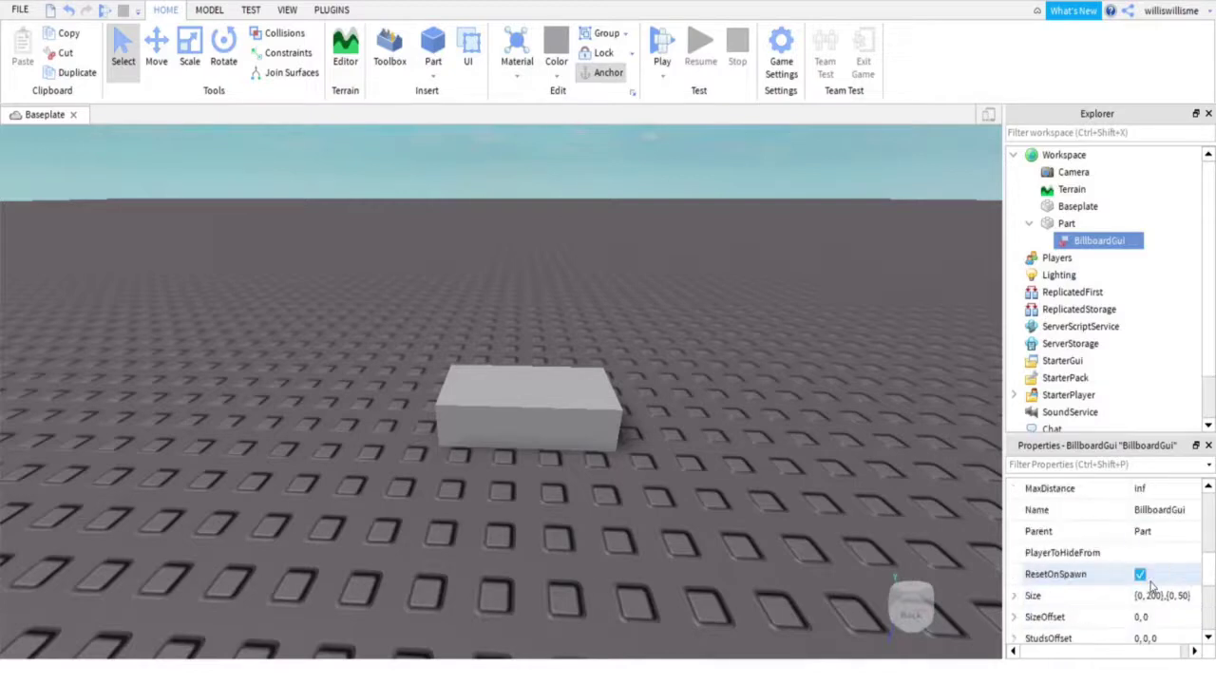
{"action": "scroll", "coordinate": [1150, 589], "scroll_direction": "down", "scroll_amount": 1}
{"action": "left_click", "coordinate": [1146, 574]}
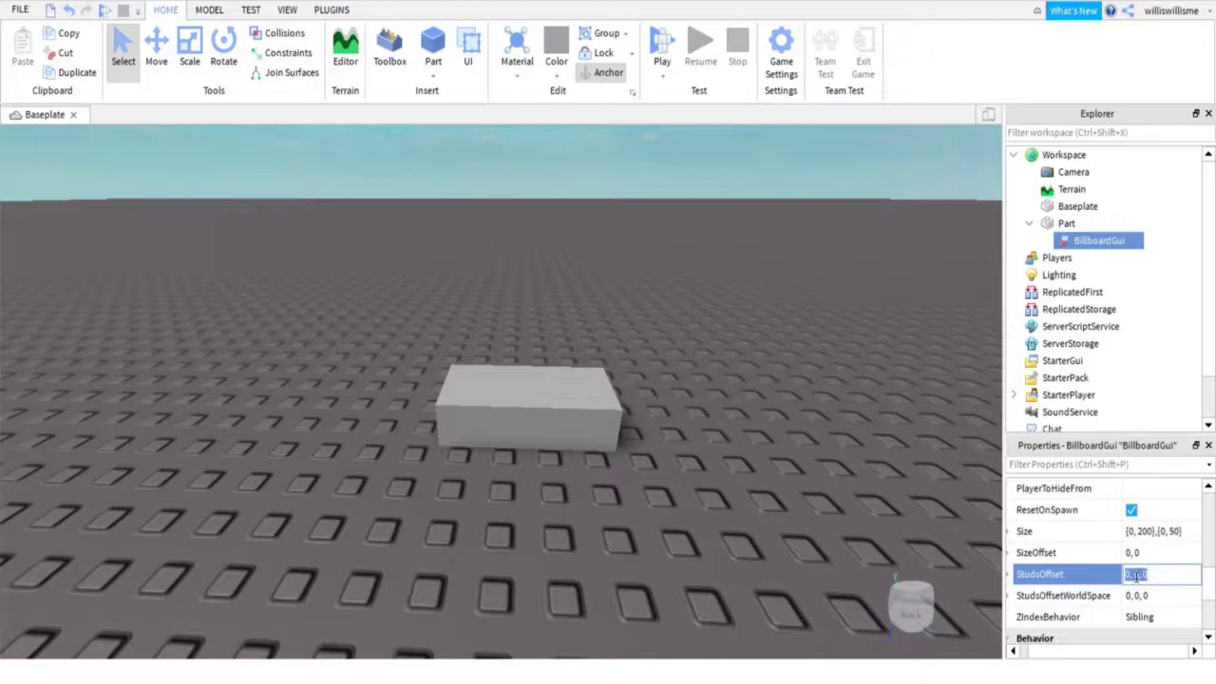
{"action": "left_click", "coordinate": [1137, 574]}
{"action": "double_click", "coordinate": [1136, 574]}
{"action": "type", "text": "2"}
{"action": "key", "text": "Return"}
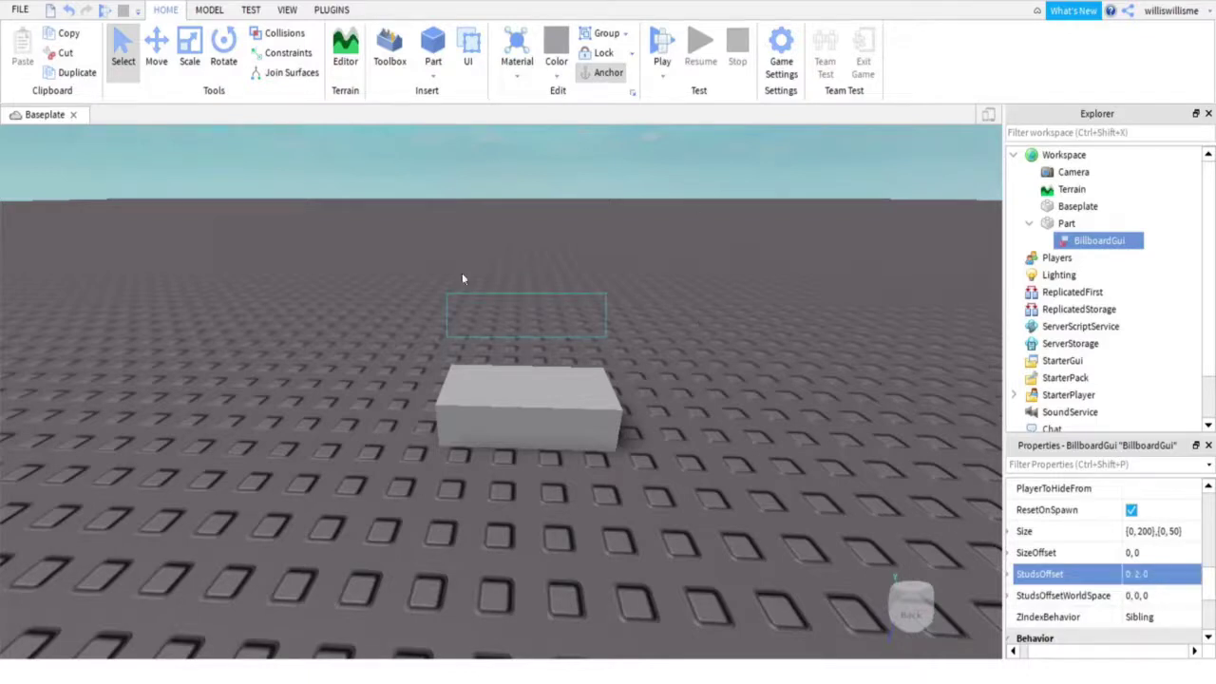
Add a Frame under the BillboardGui and a TextLabel inside the Frame.
{"action": "left_click", "coordinate": [1142, 244]}
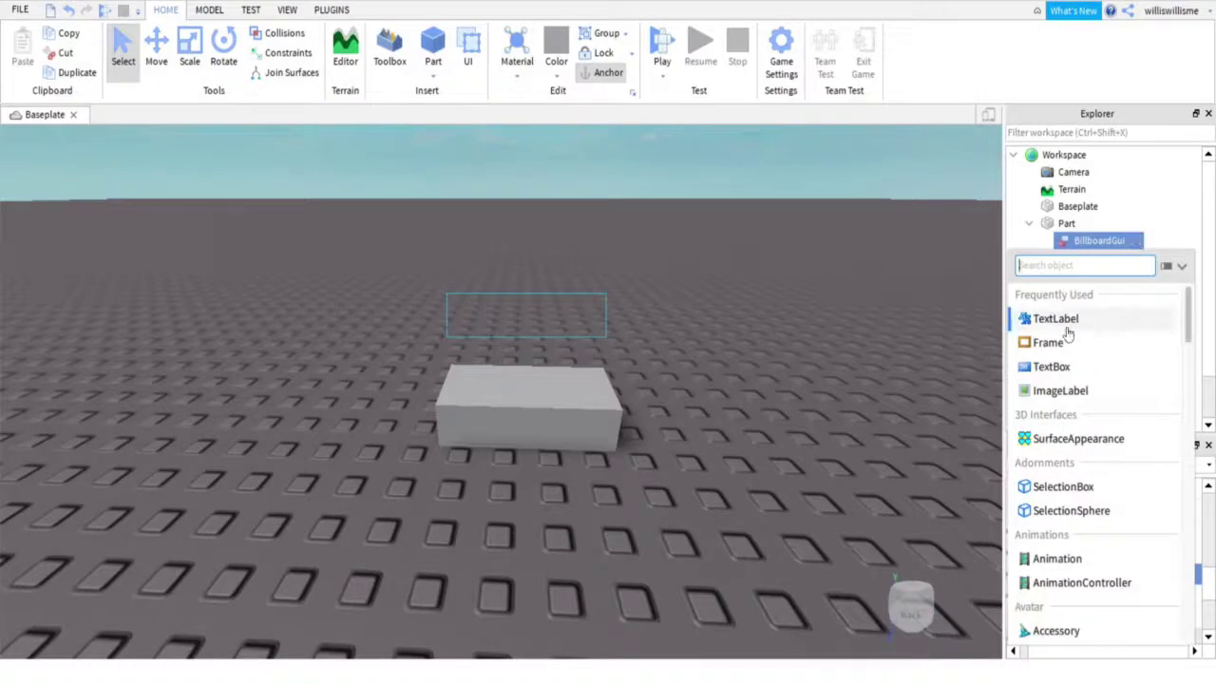
{"action": "left_click", "coordinate": [1054, 342]}
{"action": "left_click", "coordinate": [1136, 257]}
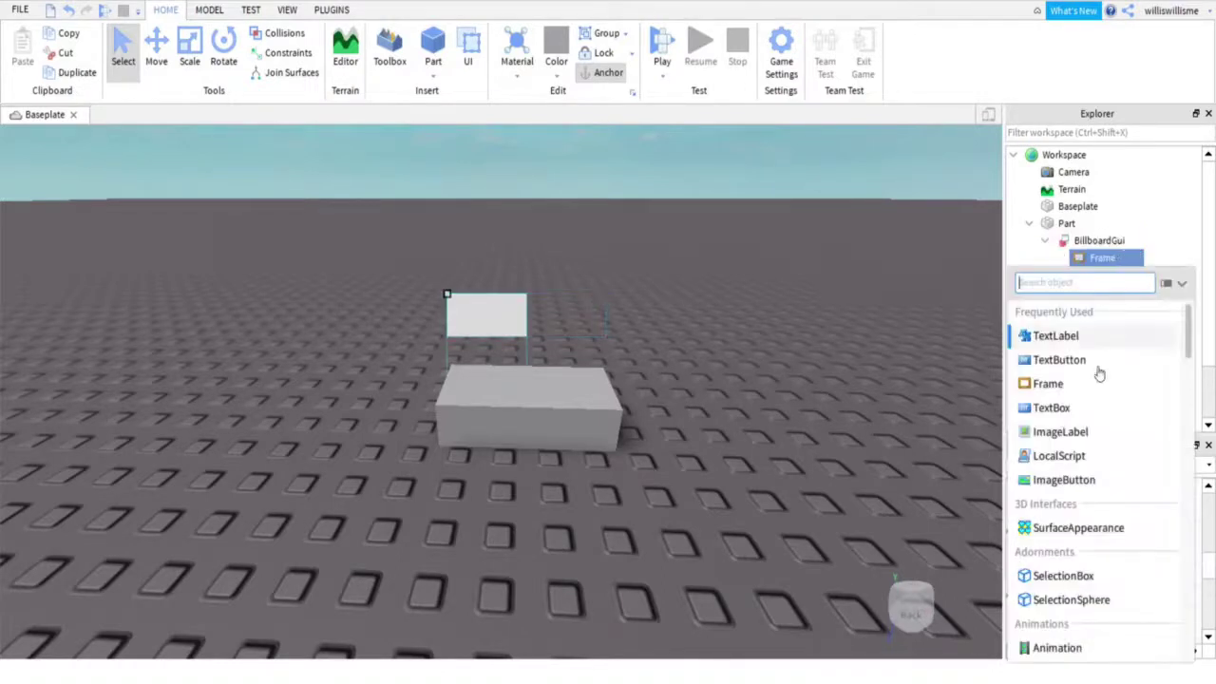
{"action": "left_click", "coordinate": [1053, 337]}
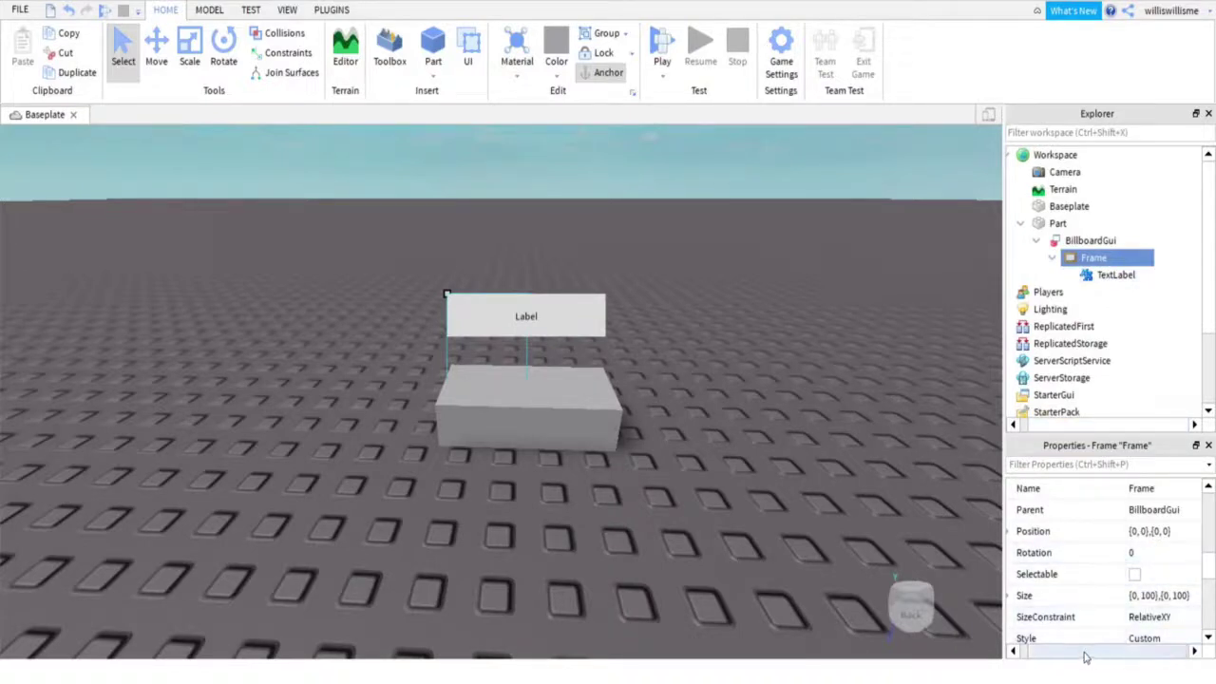
Set the Frame's BackgroundTransparency to 1, then begin editing the TextLabel's transparency.
{"action": "scroll", "coordinate": [1102, 594], "scroll_direction": "down", "scroll_amount": 1}
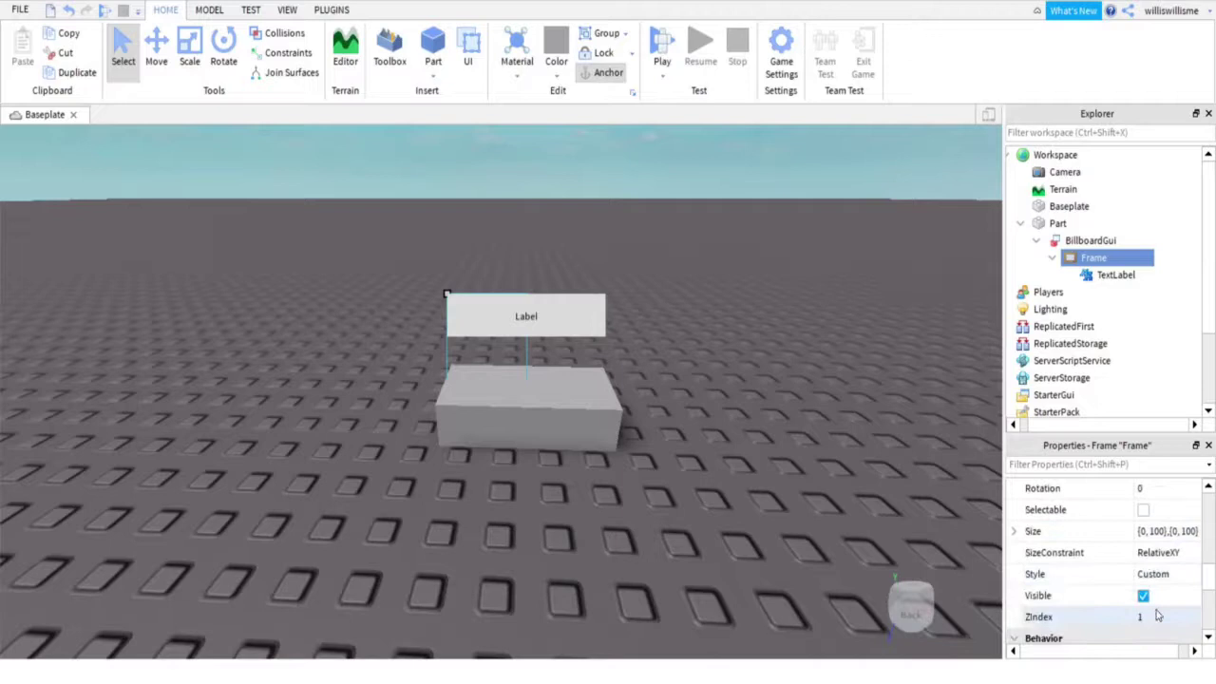
{"action": "scroll", "coordinate": [1157, 616], "scroll_direction": "up", "scroll_amount": 2}
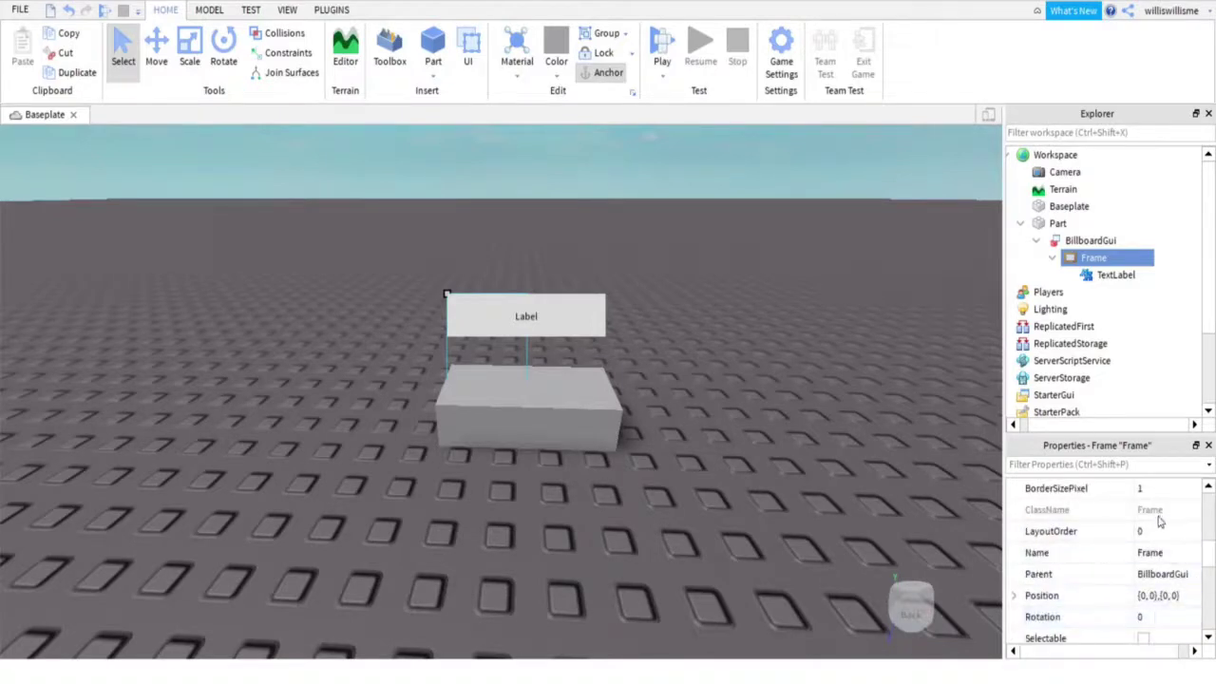
{"action": "scroll", "coordinate": [1152, 536], "scroll_direction": "up", "scroll_amount": 3}
{"action": "scroll", "coordinate": [1152, 554], "scroll_direction": "up", "scroll_amount": 1}
{"action": "scroll", "coordinate": [1154, 570], "scroll_direction": "down", "scroll_amount": 2}
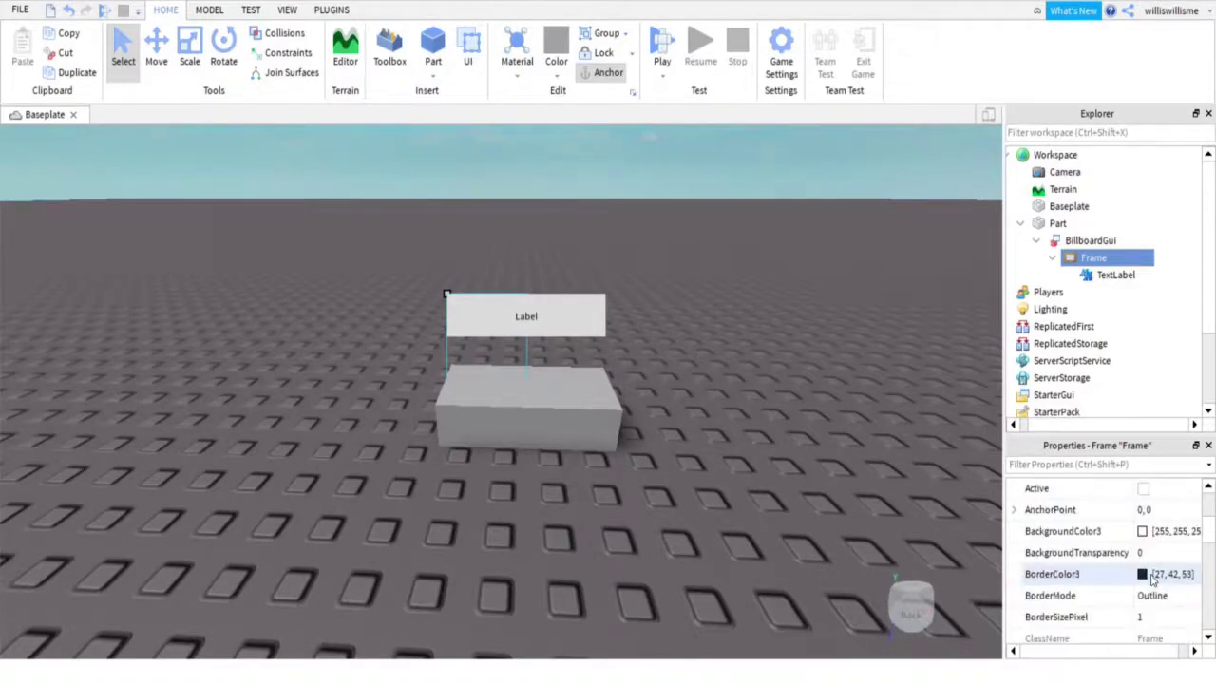
{"action": "left_click", "coordinate": [1152, 553]}
{"action": "type", "text": "1"}
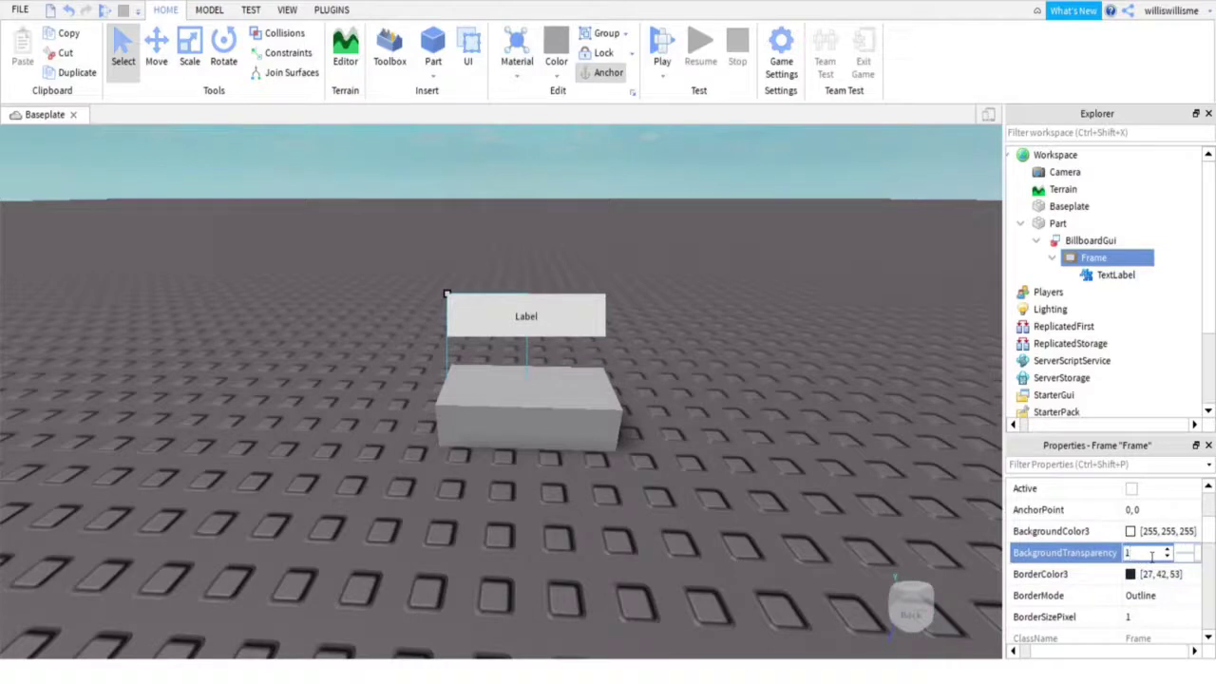
{"action": "left_click", "coordinate": [1116, 274]}
{"action": "left_click", "coordinate": [1139, 553]}
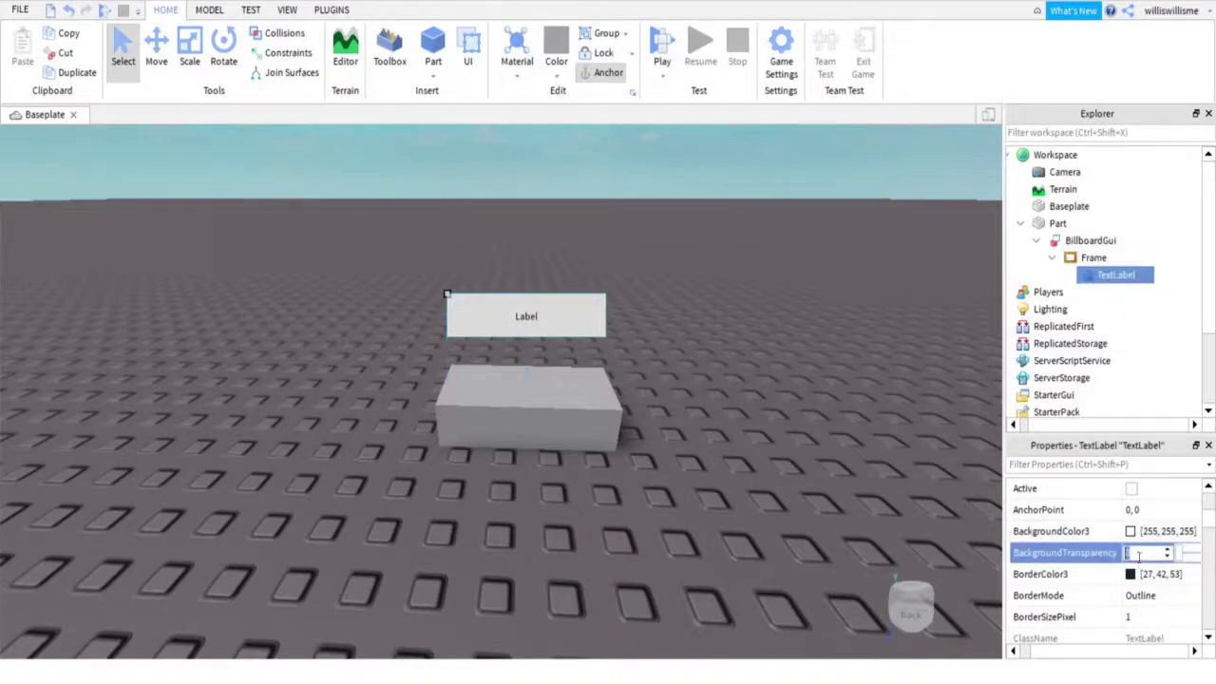
Give the TextLabel a fully transparent background, scaled text and the Highway font.
{"action": "type", "text": "1"}
{"action": "key", "text": "Return"}
{"action": "scroll", "coordinate": [1131, 579], "scroll_direction": "down", "scroll_amount": 5}
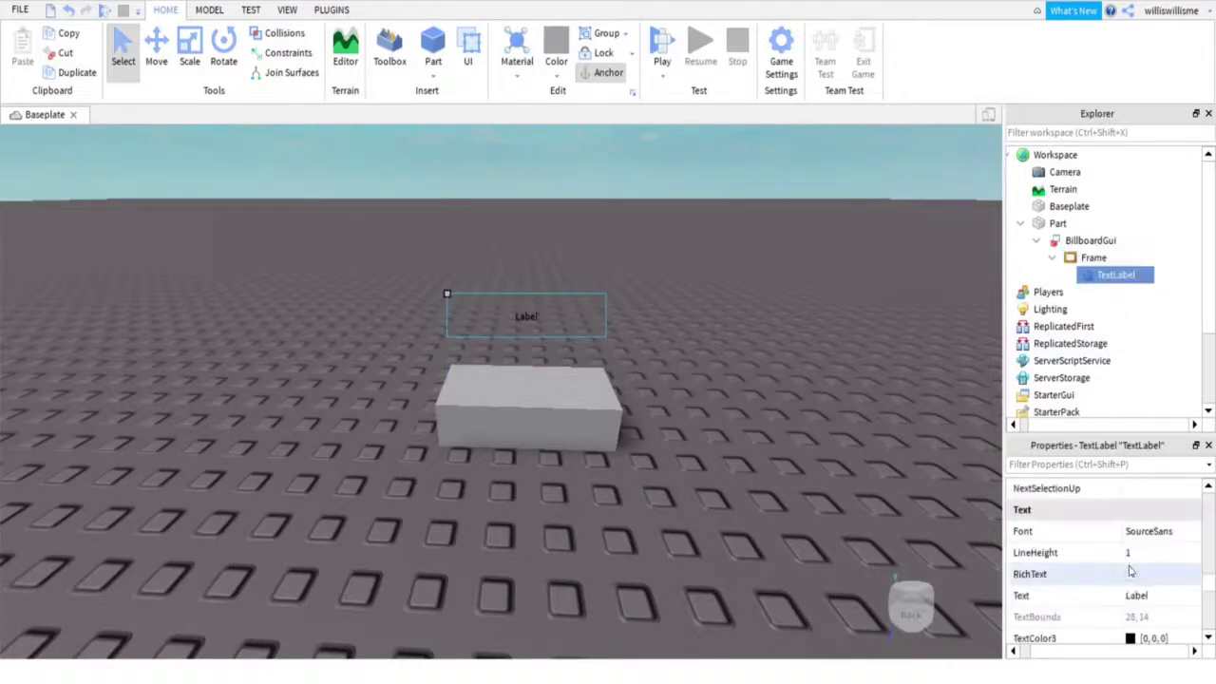
{"action": "scroll", "coordinate": [1121, 603], "scroll_direction": "down", "scroll_amount": 3}
{"action": "left_click", "coordinate": [1131, 617]}
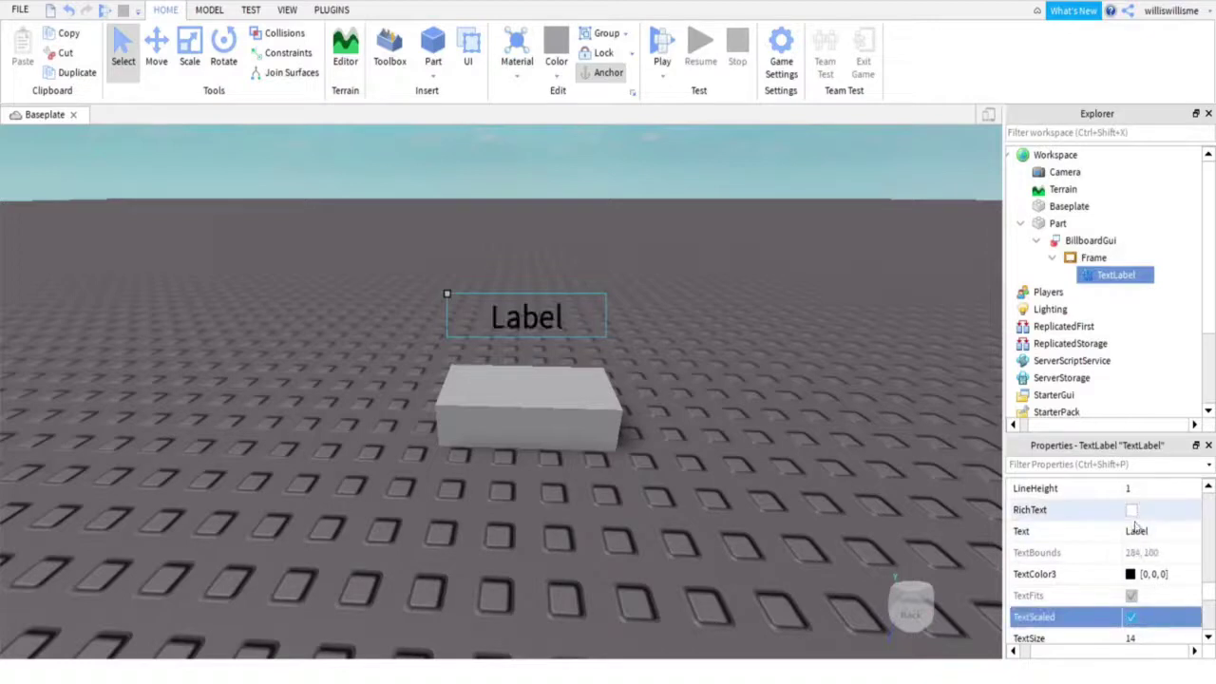
{"action": "scroll", "coordinate": [1137, 525], "scroll_direction": "up", "scroll_amount": 2}
{"action": "left_click", "coordinate": [1148, 531]}
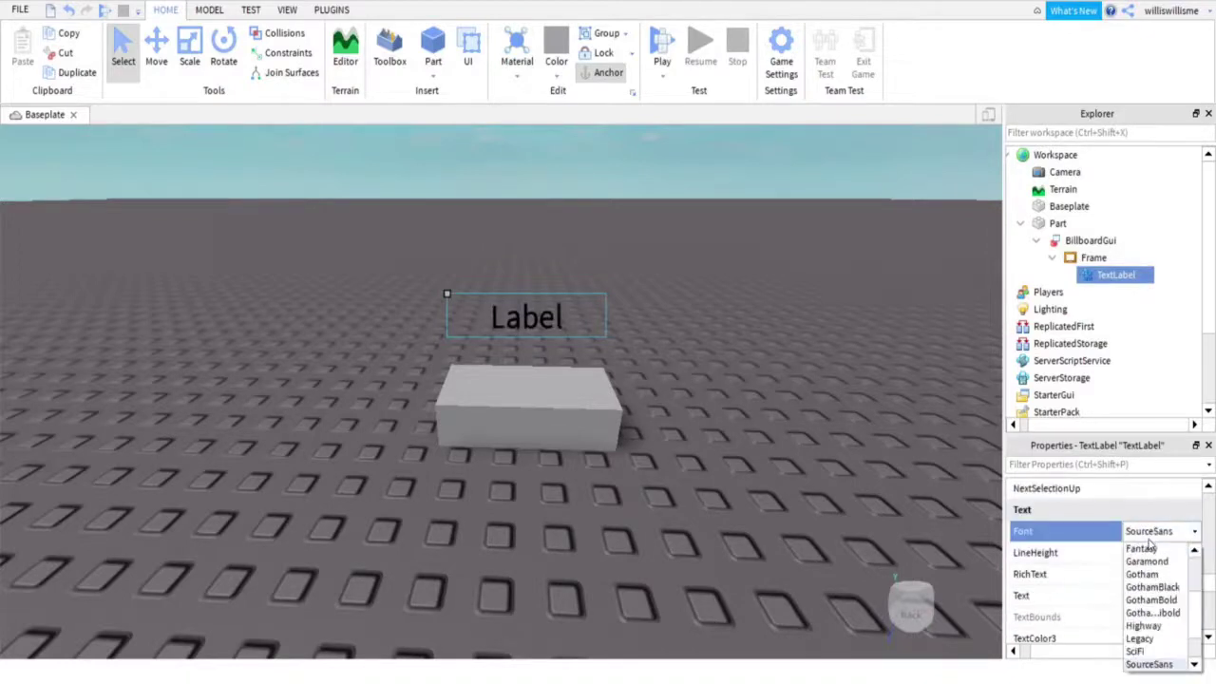
{"action": "left_click", "coordinate": [1140, 627]}
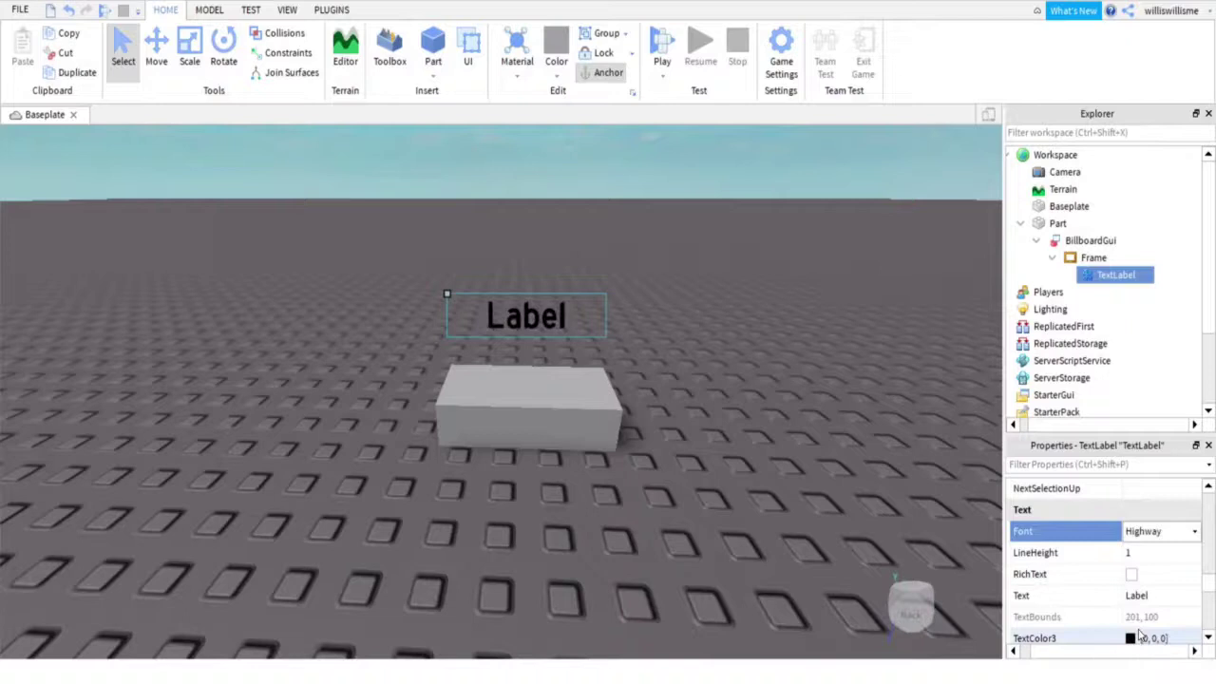
Clear the TextLabel's 'Label' text and select the BillboardGui.
{"action": "scroll", "coordinate": [1140, 608], "scroll_direction": "down", "scroll_amount": 3}
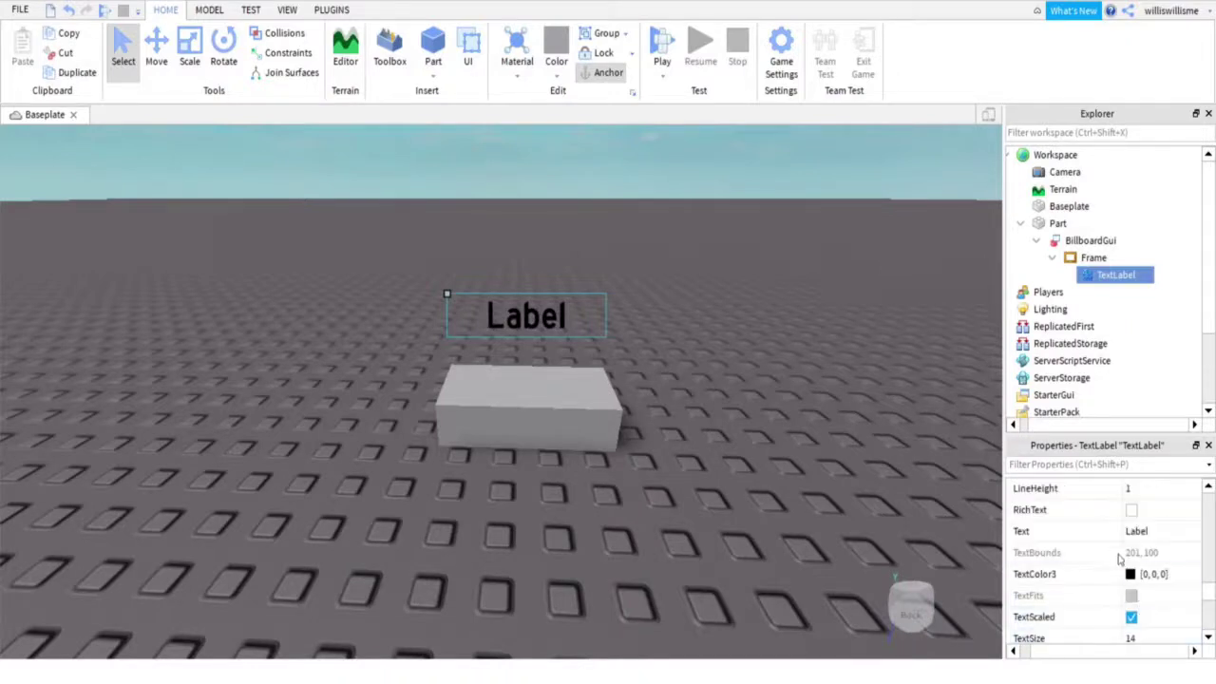
{"action": "left_click", "coordinate": [1151, 529]}
{"action": "key", "text": "BackSpace"}
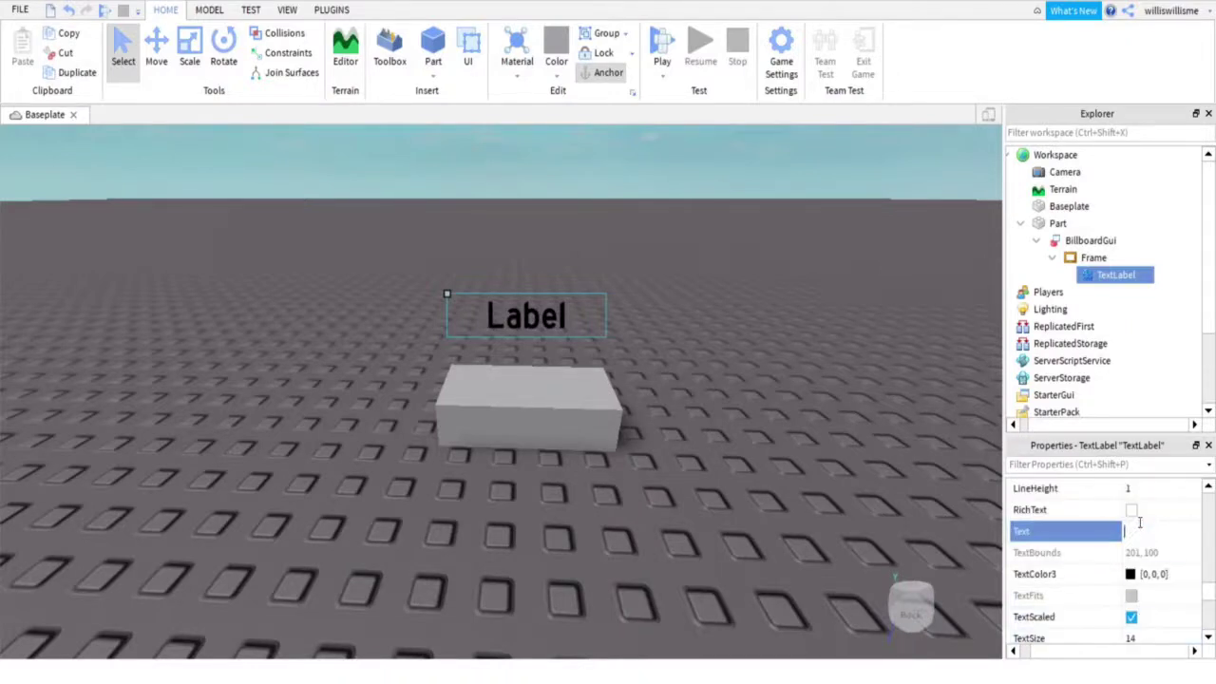
{"action": "key", "text": "Return"}
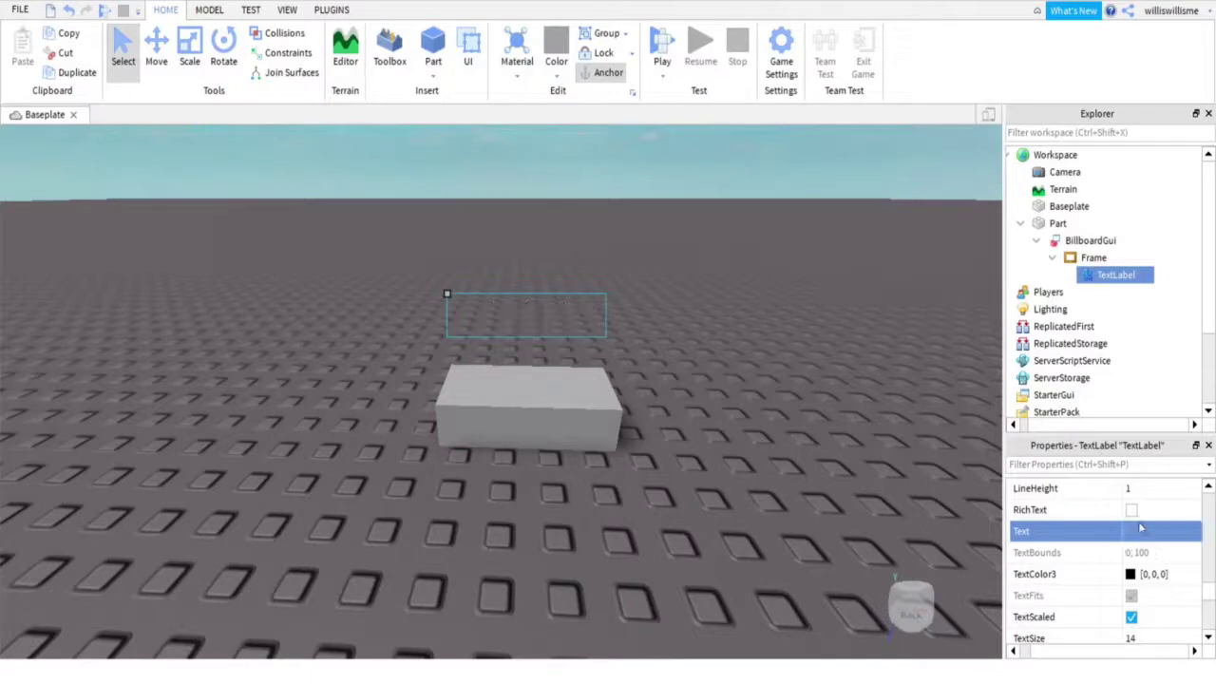
{"action": "left_click", "coordinate": [1076, 241]}
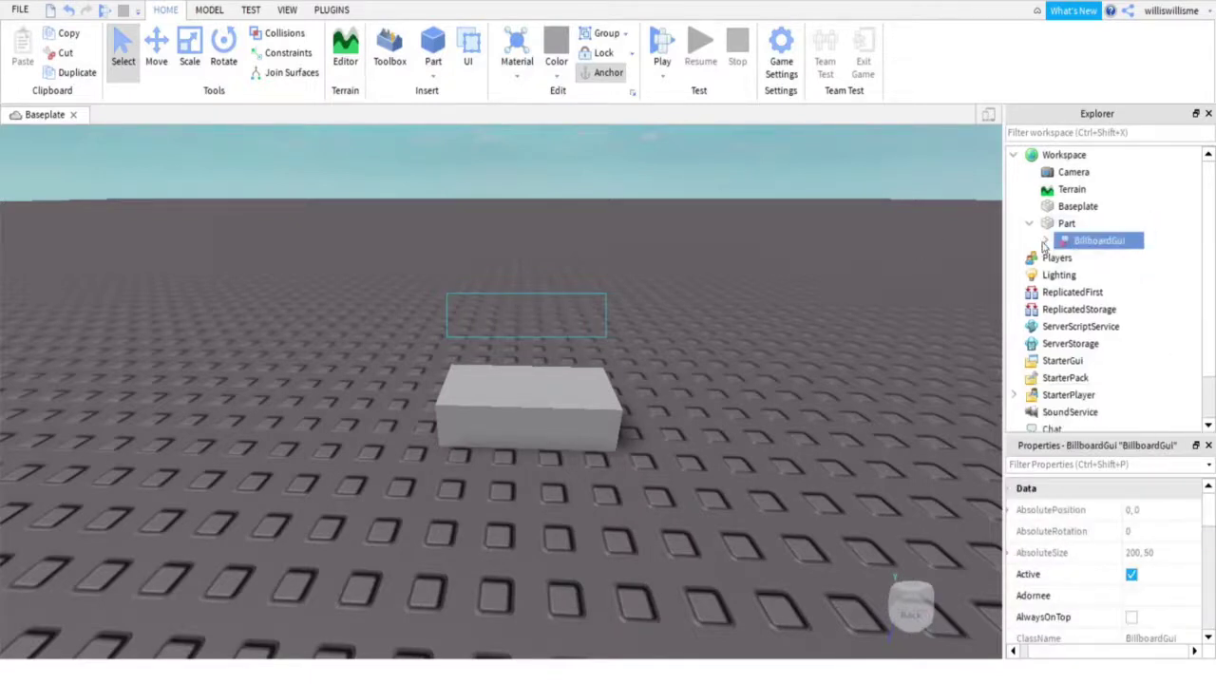
Copy the BillboardGui and delete the Part.
{"action": "left_click", "coordinate": [1044, 242]}
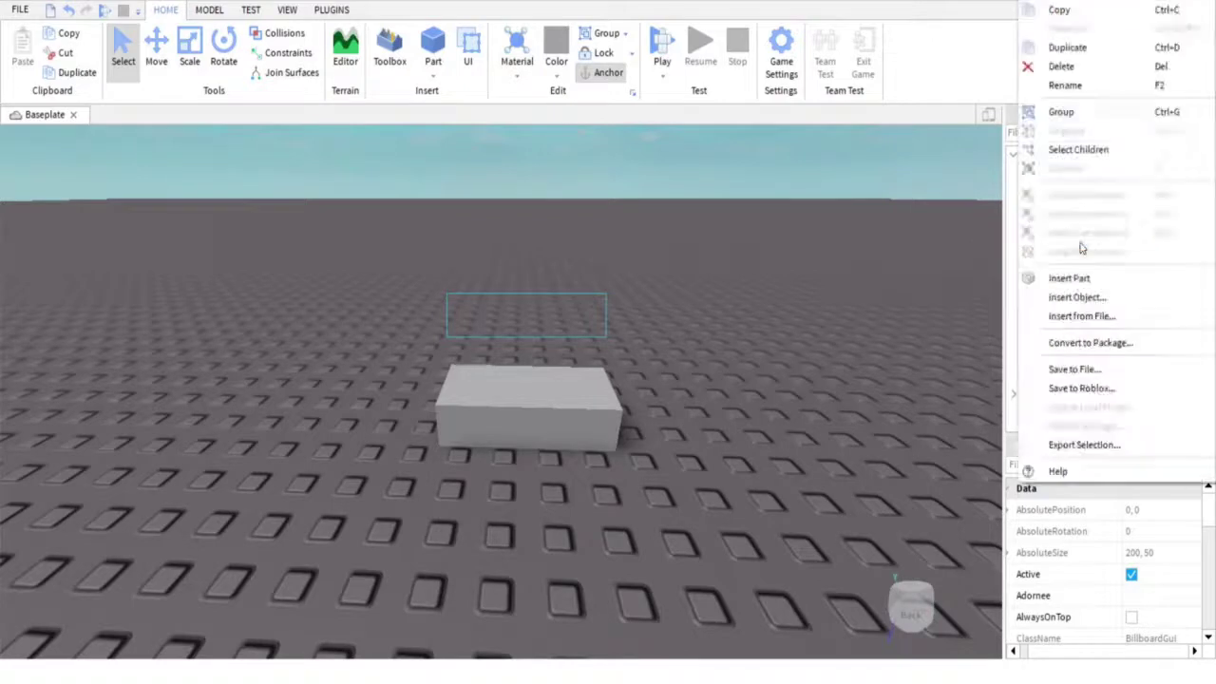
{"action": "right_click", "coordinate": [1083, 243]}
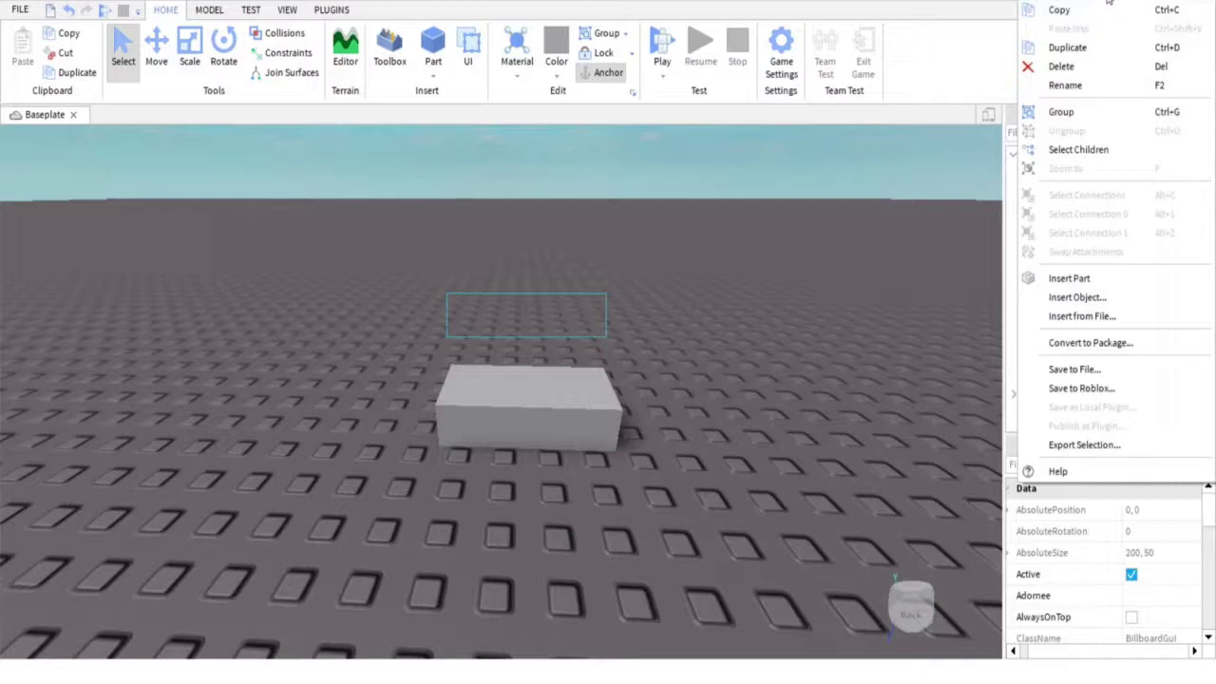
{"action": "left_click", "coordinate": [1107, 8]}
{"action": "left_click", "coordinate": [1056, 240]}
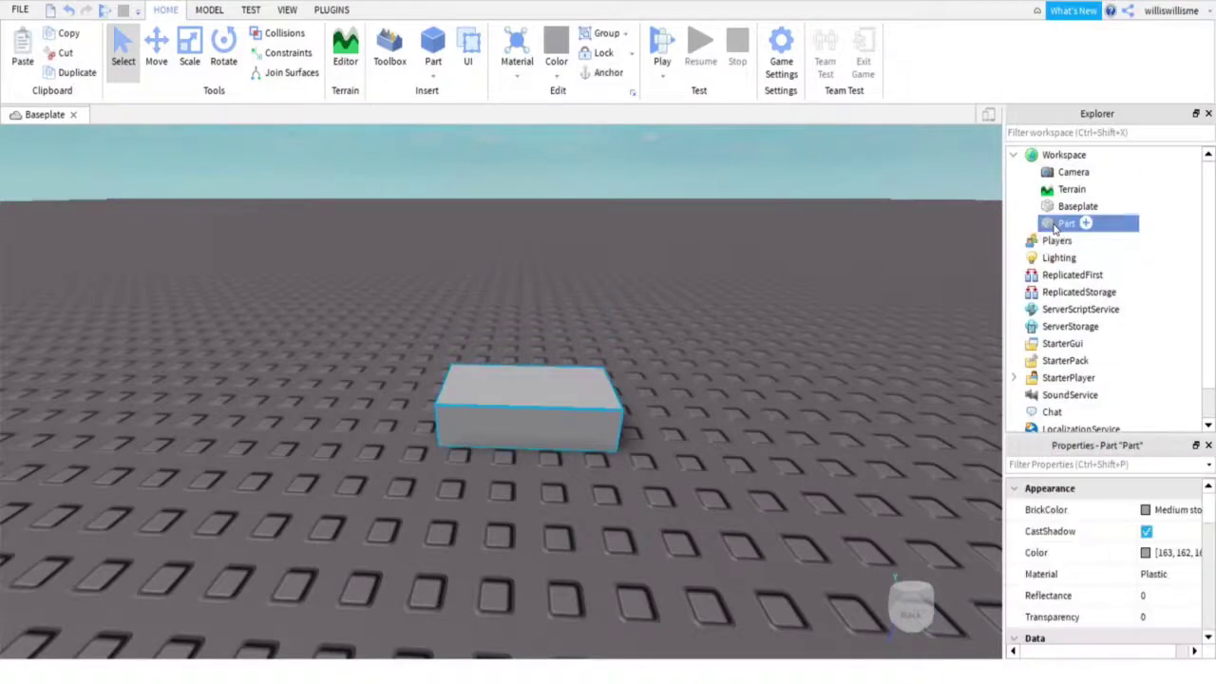
{"action": "right_click", "coordinate": [1055, 225]}
{"action": "left_click", "coordinate": [1062, 67]}
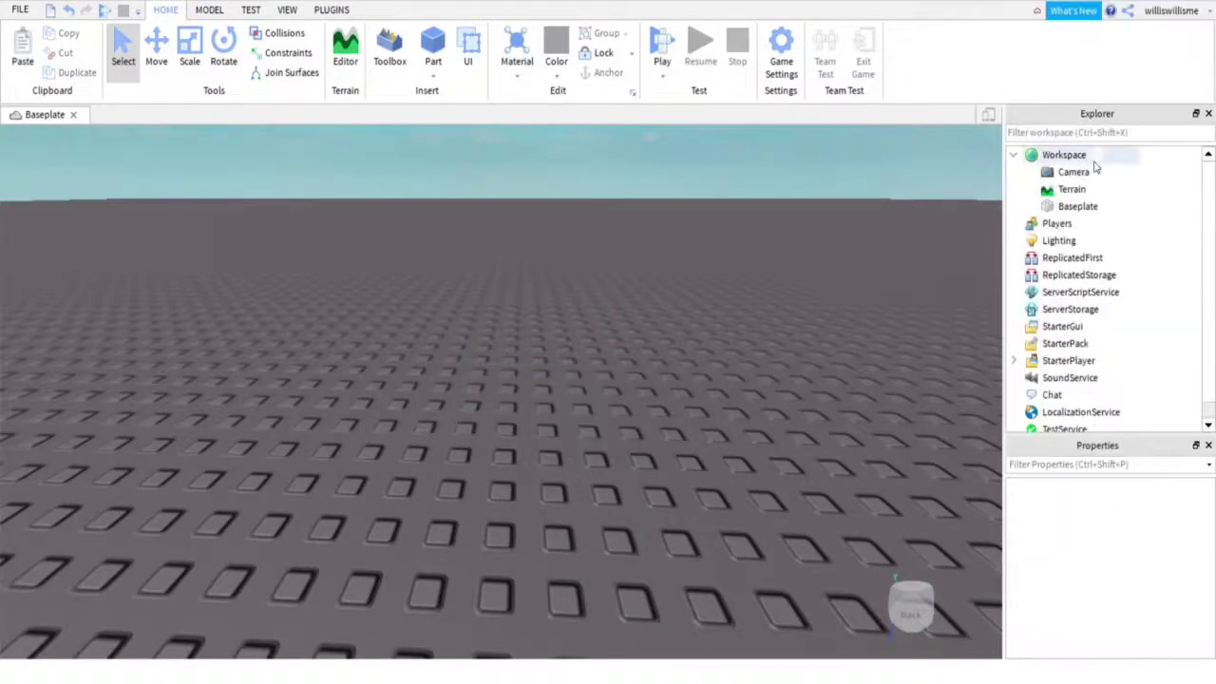
Add a Script to ServerScriptService, paste the BillboardGui into it, and select the print line.
{"action": "left_click", "coordinate": [1130, 292]}
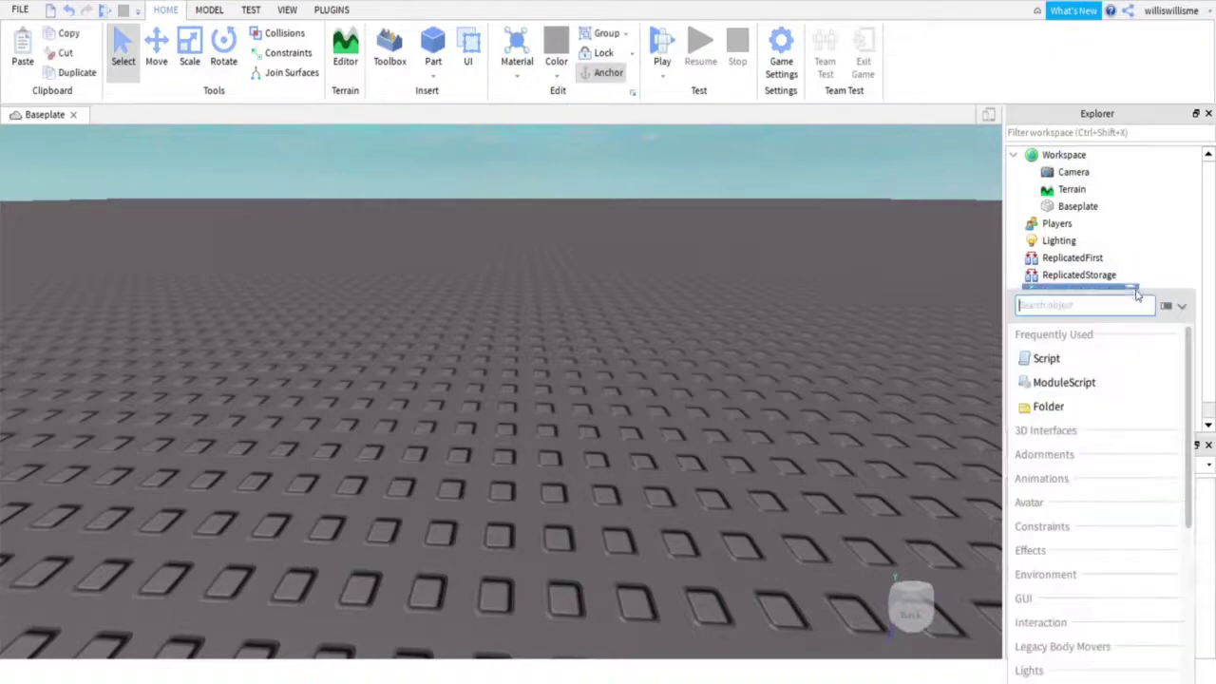
{"action": "left_click", "coordinate": [1064, 359]}
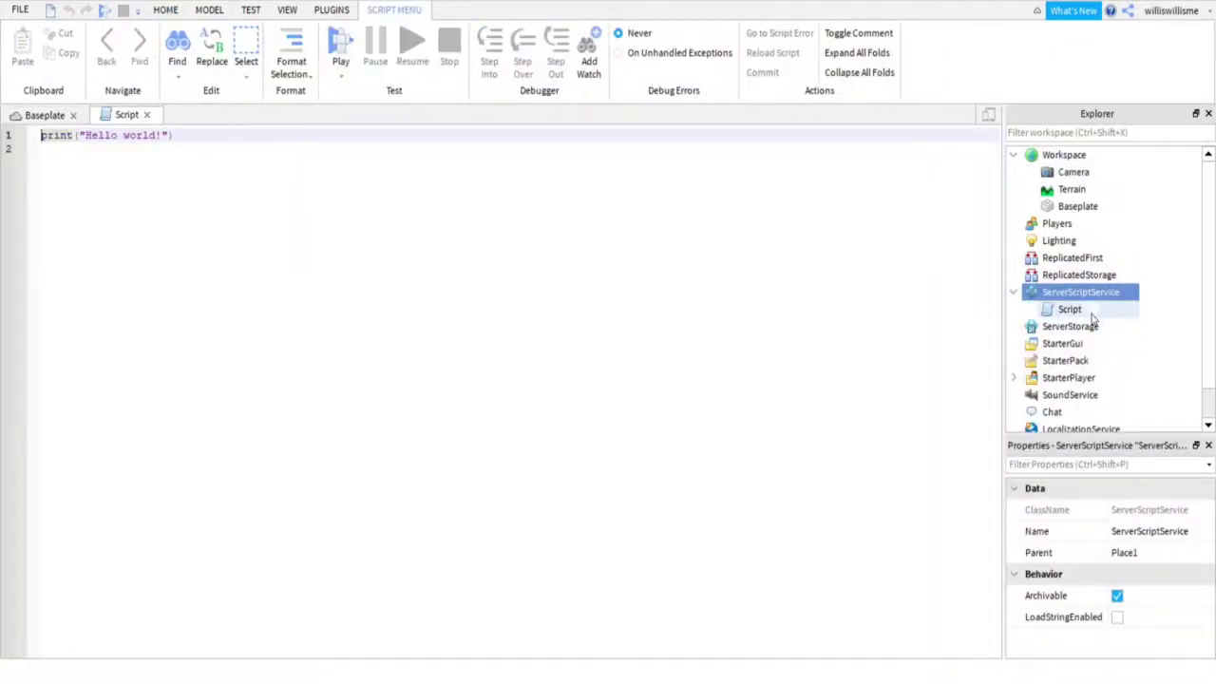
{"action": "right_click", "coordinate": [1083, 309]}
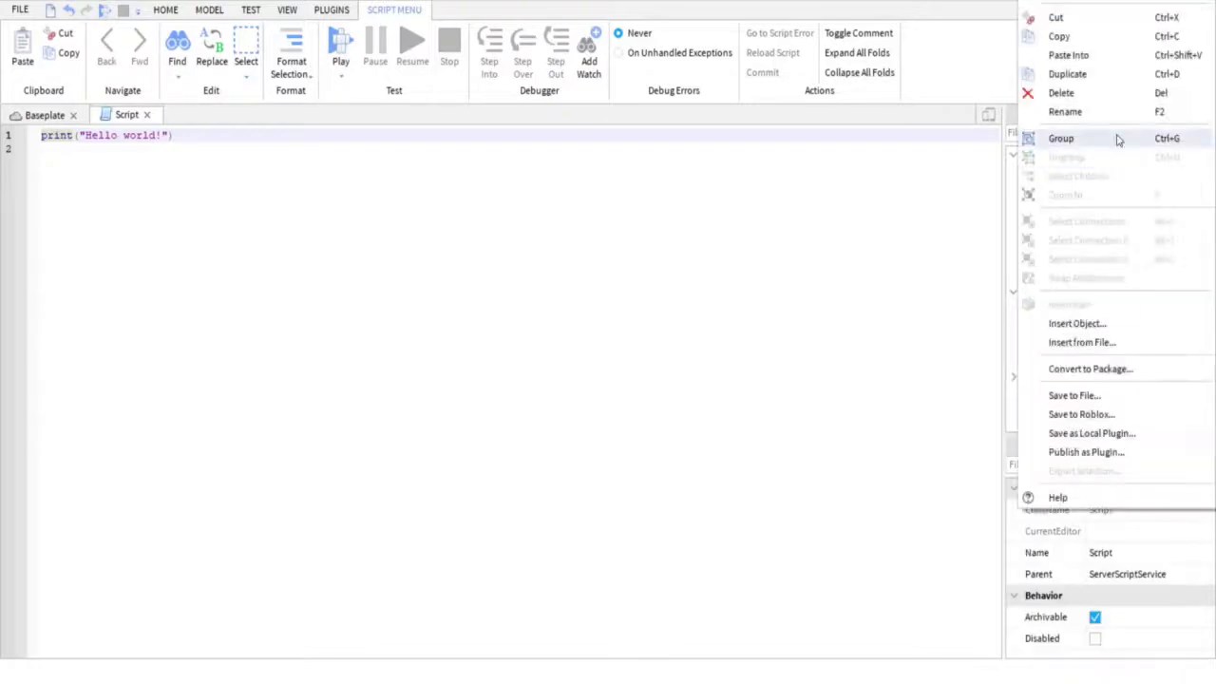
{"action": "left_click", "coordinate": [1090, 59]}
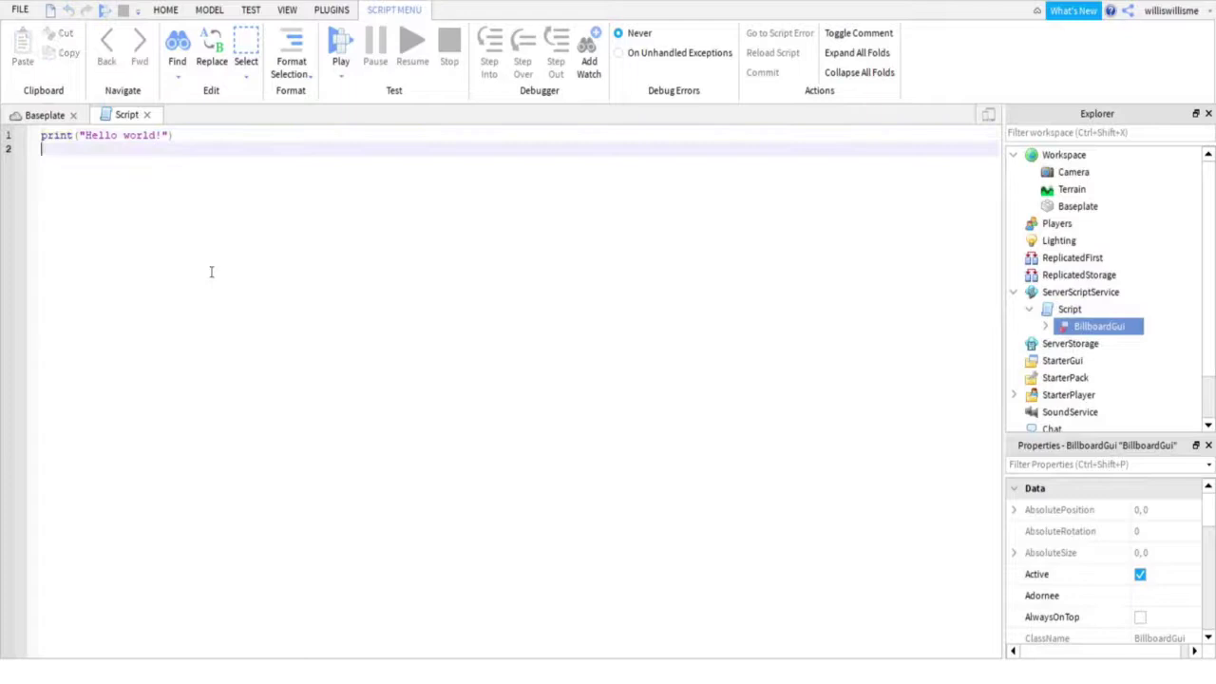
{"action": "left_click_drag", "start_coordinate": [212, 272], "coordinate": [8, 105]}
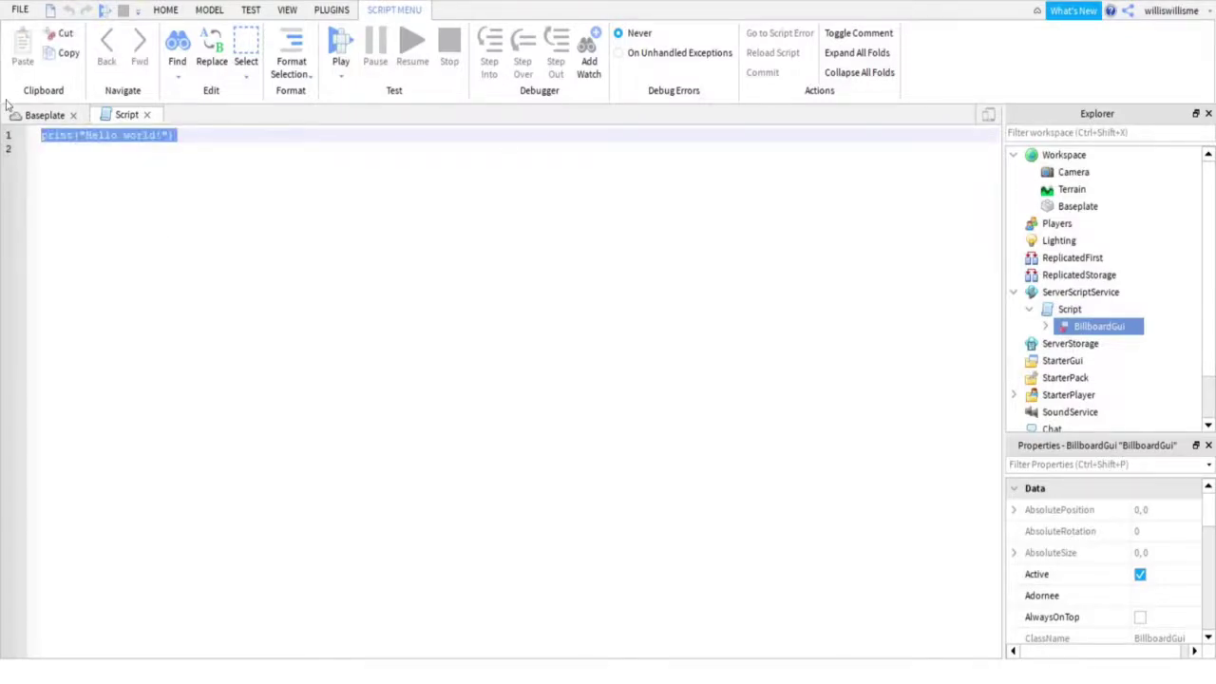
Paste the group-rank billboard code over the default print line.
{"action": "key", "text": "ctrl+v"}
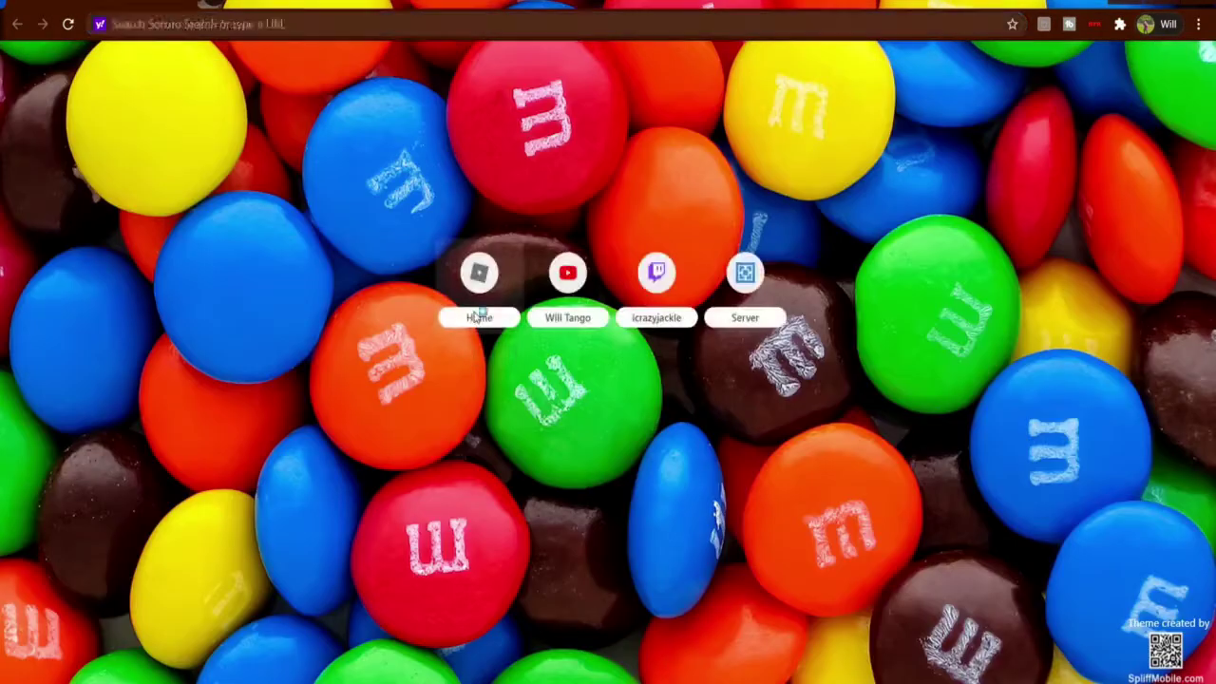
Open the Cute kitty clan group page and select its ID 3575106 in the address bar.
{"action": "left_click", "coordinate": [476, 317]}
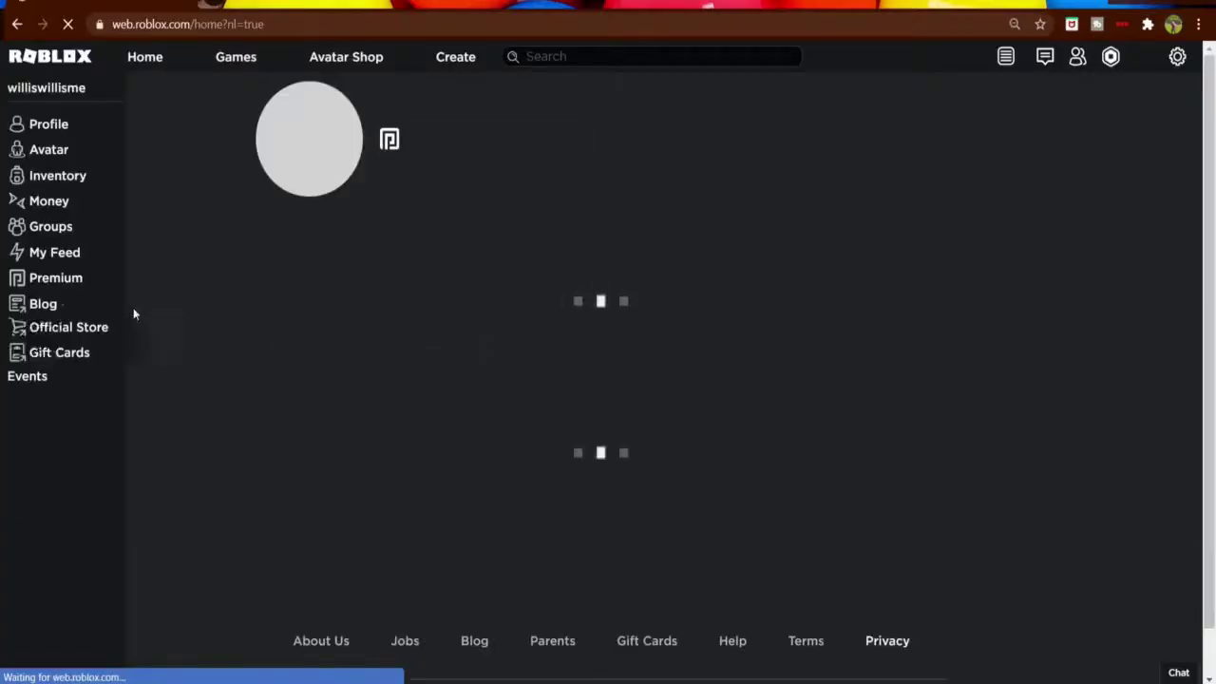
{"action": "left_click", "coordinate": [82, 226]}
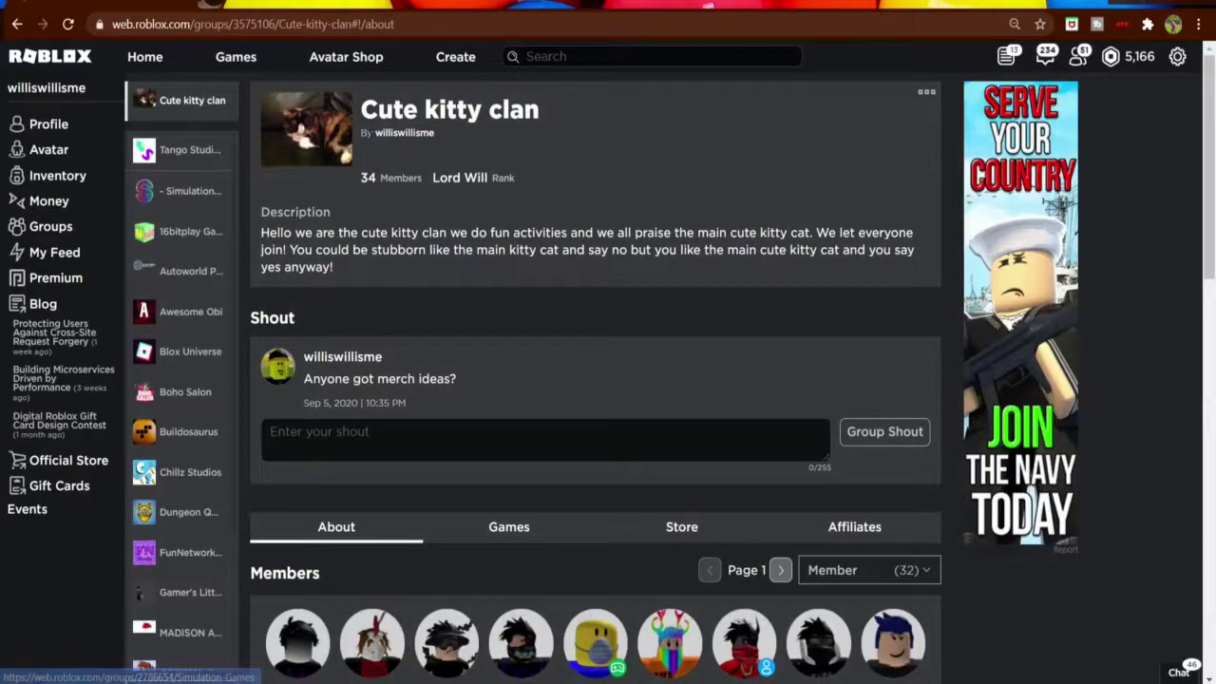
{"action": "left_click", "coordinate": [285, 19]}
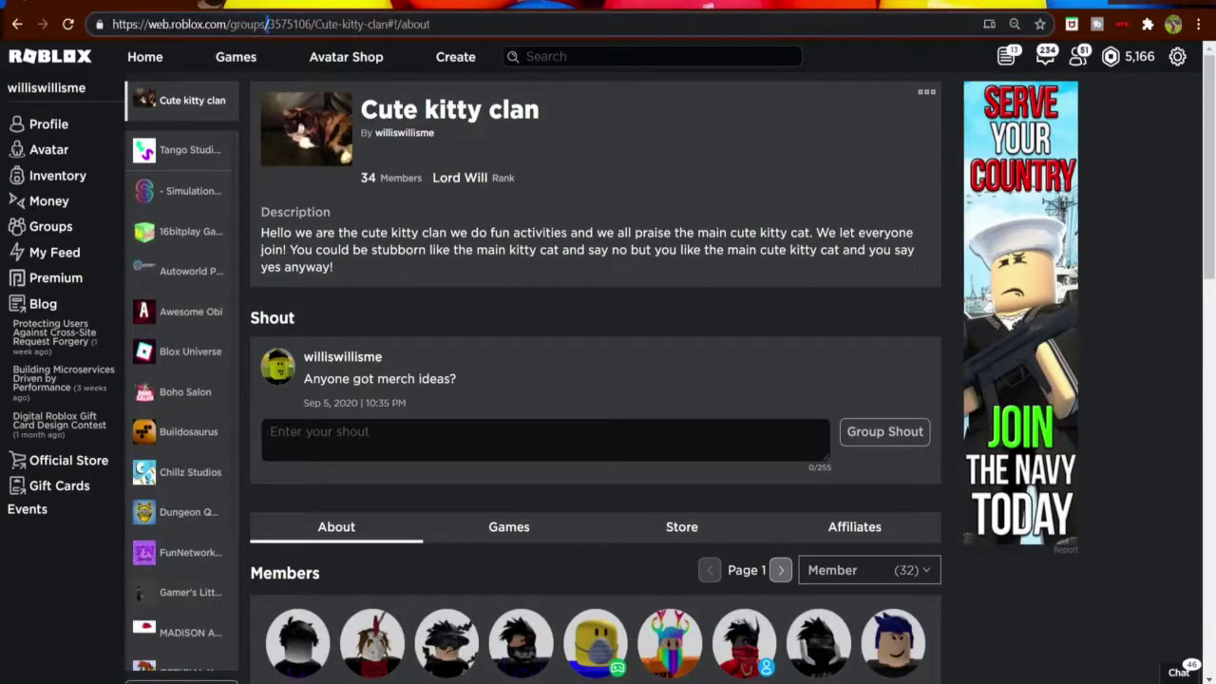
{"action": "double_click", "coordinate": [283, 26]}
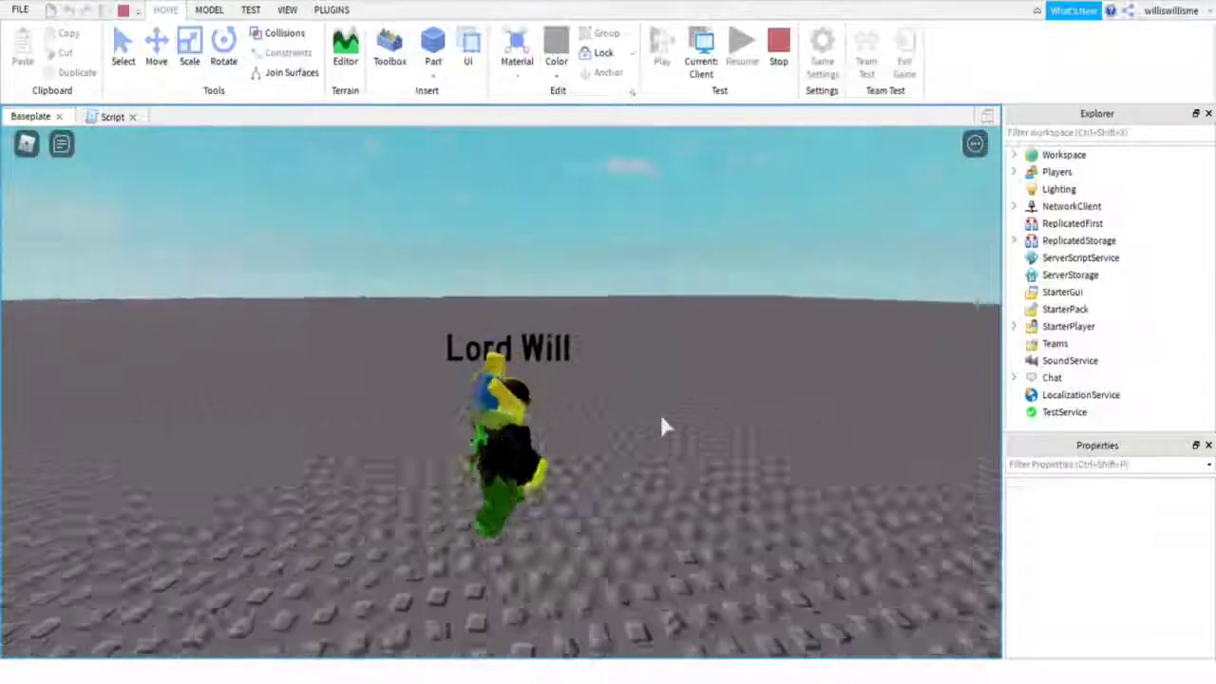
Walk the playtest character forward and back to check the Lord Will label.
{"action": "key", "text": "w"}
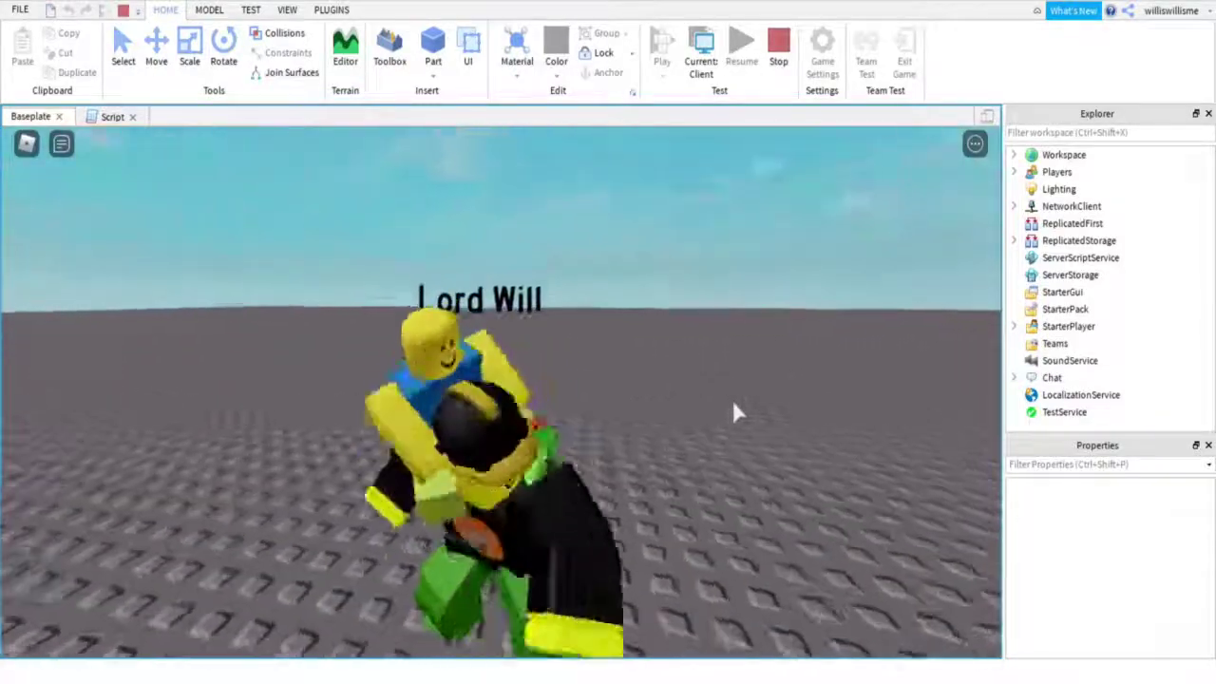
{"action": "key", "text": "s"}
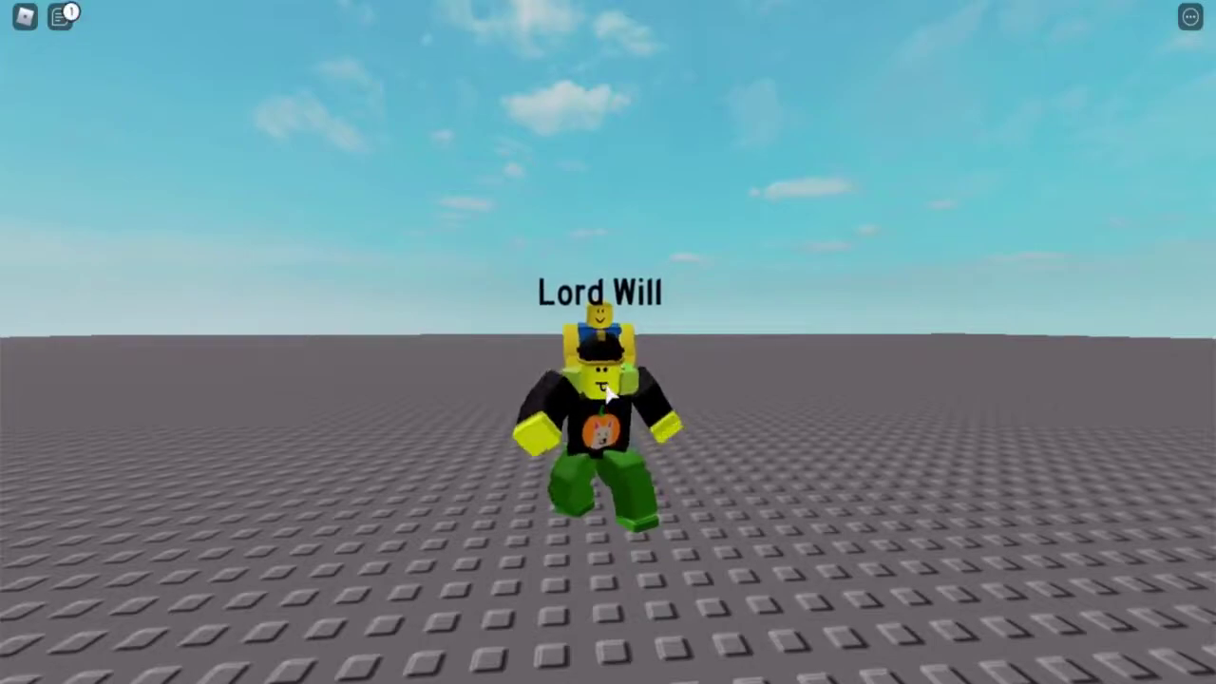
Walk the character away in Roblox Player with Lord Will shown overhead.
{"action": "key", "text": "w"}
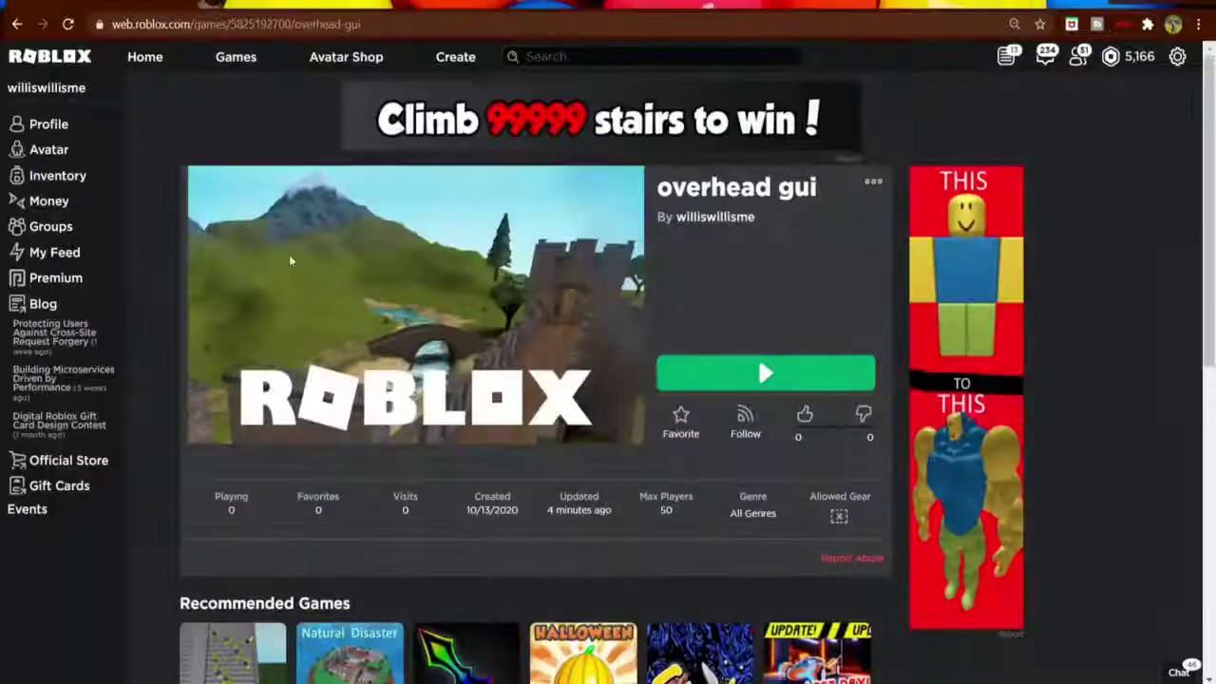
Page the Cute kitty clan members list to page 3 and open a member's profile.
{"action": "left_click", "coordinate": [57, 231]}
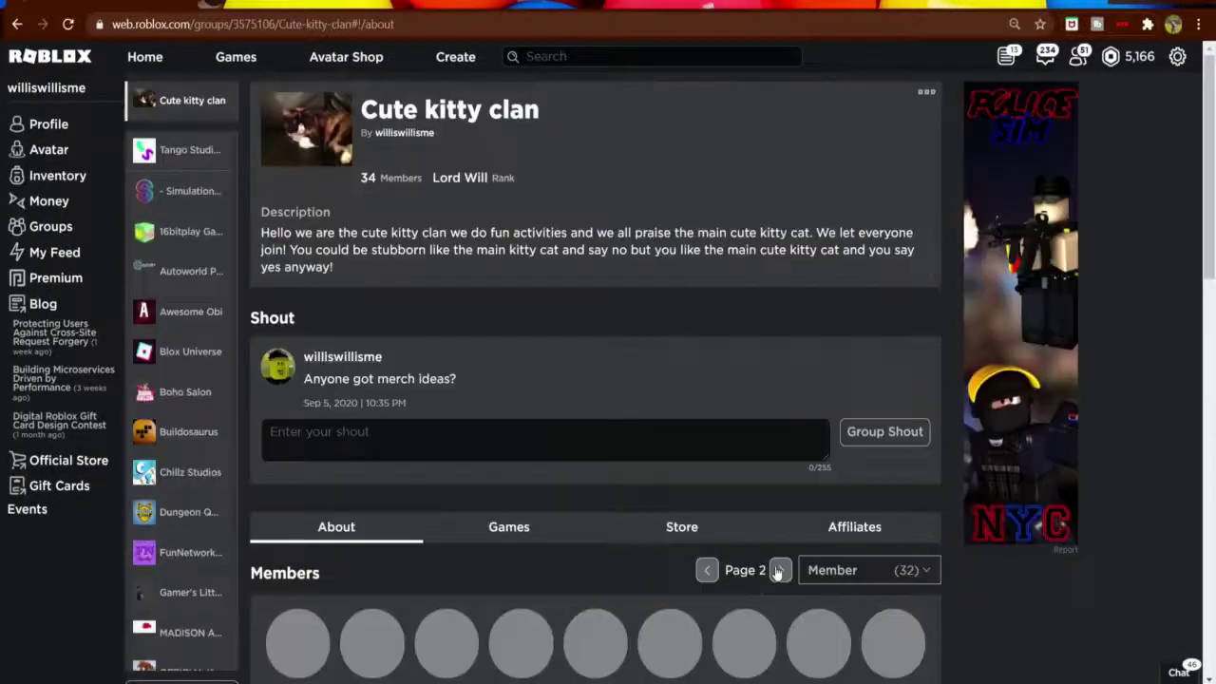
{"action": "scroll", "coordinate": [776, 570], "scroll_direction": "down", "scroll_amount": 1}
{"action": "left_click", "coordinate": [781, 484]}
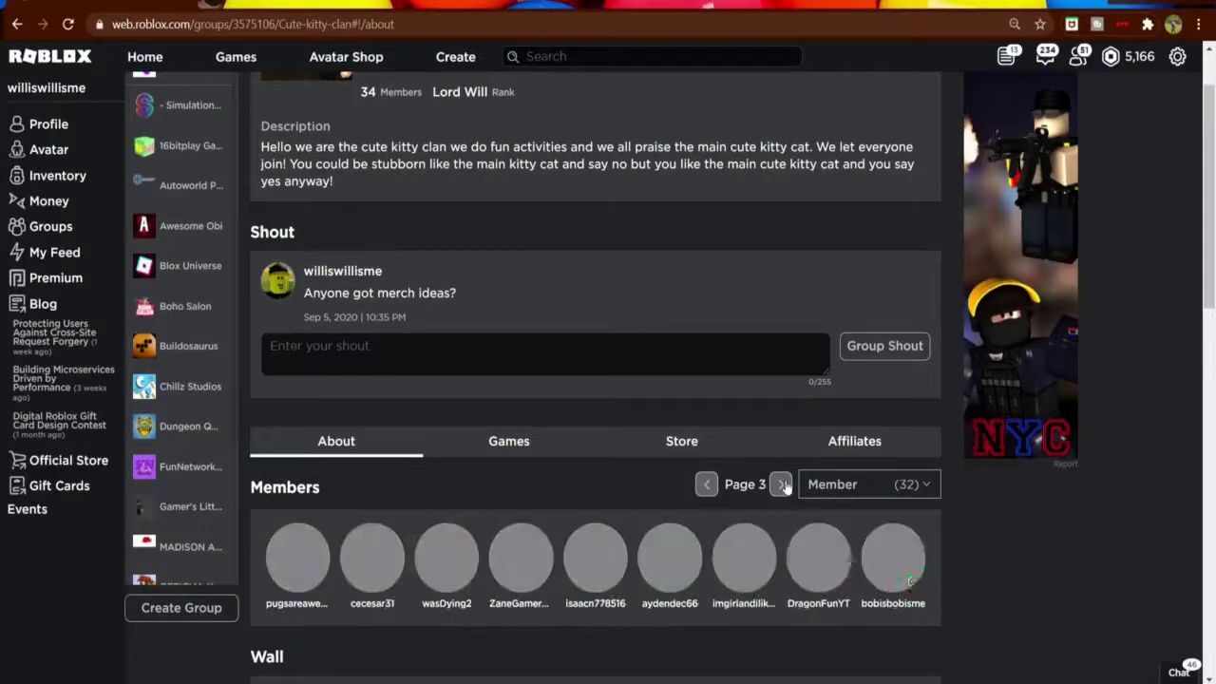
{"action": "left_click", "coordinate": [908, 579]}
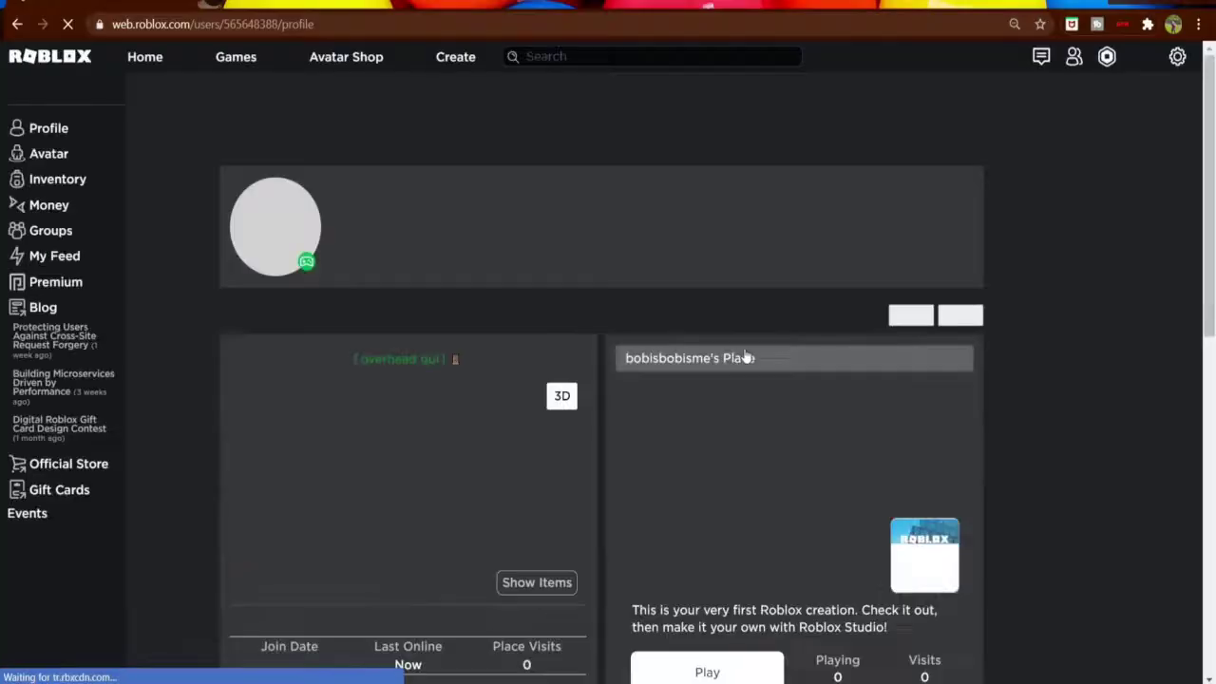